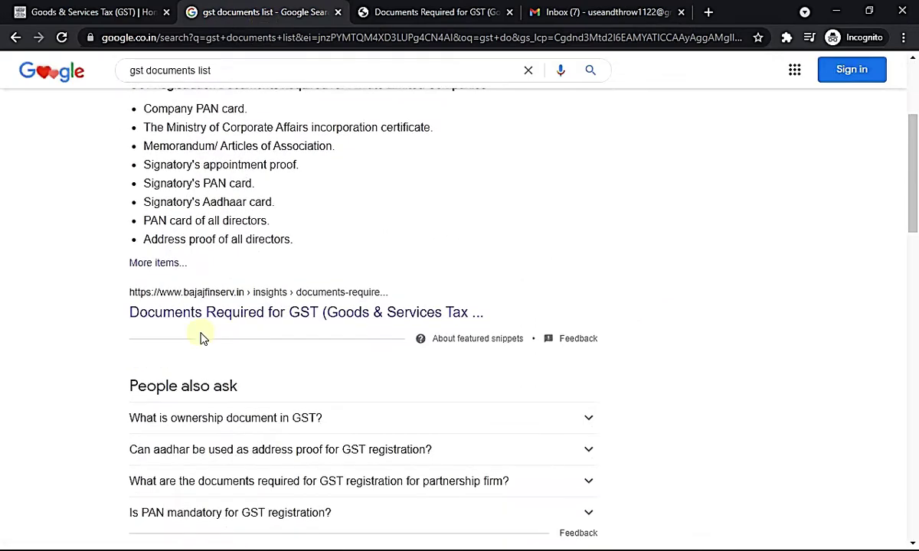
Open the bajajfinserv.in result 'Documents Required for GST (Goods & Services Tax ...'
{"action": "left_click_drag", "start_coordinate": [175, 299], "coordinate": [226, 334]}
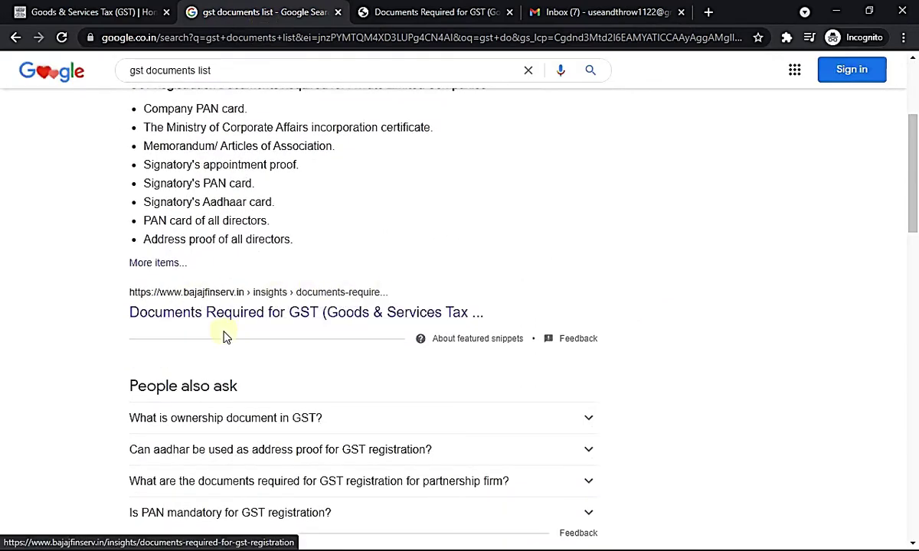
{"action": "left_click", "coordinate": [246, 315]}
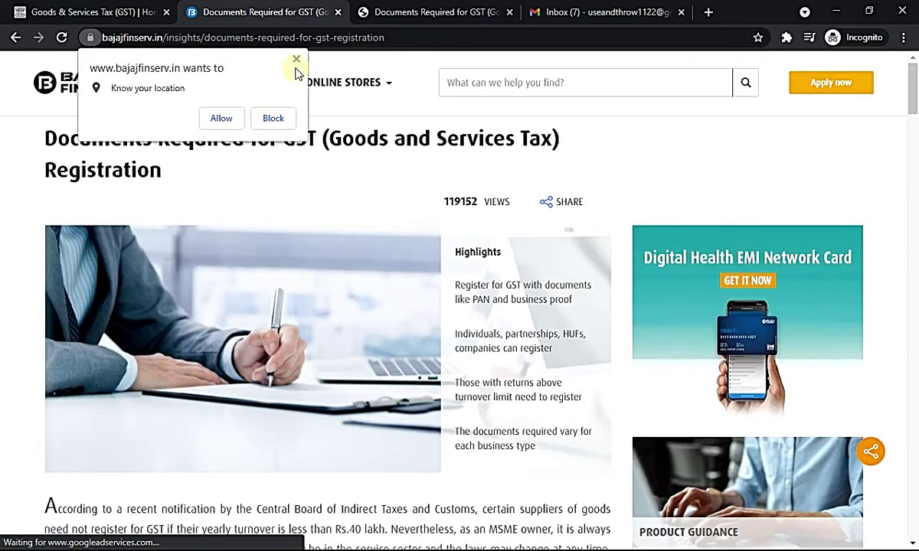
Dismiss the location prompt and scroll to the proprietors' documents list
{"action": "left_click", "coordinate": [296, 60]}
{"action": "scroll", "coordinate": [3, 324], "scroll_direction": "down", "scroll_amount": 5}
{"action": "scroll", "coordinate": [3, 324], "scroll_direction": "down", "scroll_amount": 10}
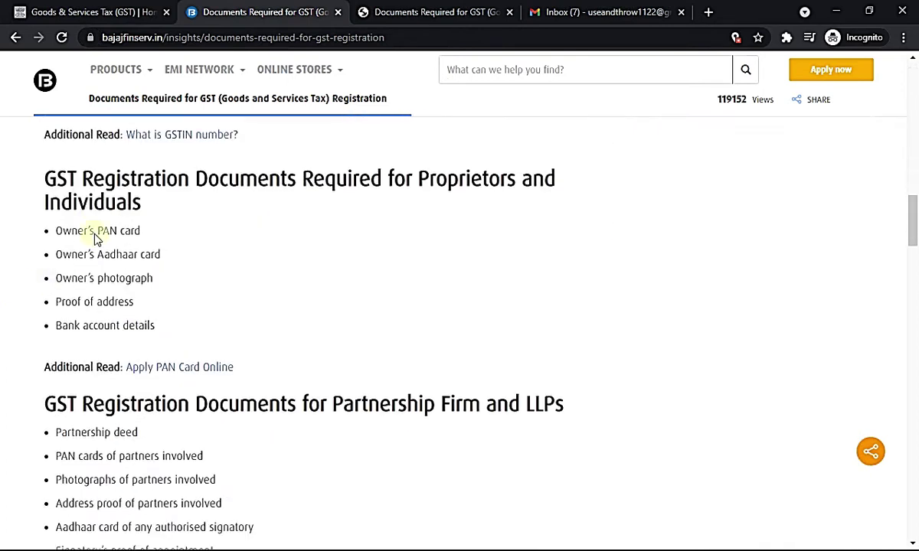
{"action": "left_click_drag", "start_coordinate": [41, 182], "coordinate": [226, 303]}
{"action": "left_click", "coordinate": [191, 285]}
Highlight the owner's PAN, Aadhaar, photograph, proof of address and bank account requirements
{"action": "left_click_drag", "start_coordinate": [78, 231], "coordinate": [141, 231]}
{"action": "left_click_drag", "start_coordinate": [78, 254], "coordinate": [144, 254]}
{"action": "left_click_drag", "start_coordinate": [78, 279], "coordinate": [153, 279]}
{"action": "left_click_drag", "start_coordinate": [61, 301], "coordinate": [135, 302]}
{"action": "left_click_drag", "start_coordinate": [75, 325], "coordinate": [226, 325]}
{"action": "left_click", "coordinate": [516, 304]}
Re-read the Proprietors and Individuals heading, then return to the gst.gov.in tab
{"action": "scroll", "coordinate": [555, 364], "scroll_direction": "up", "scroll_amount": 2}
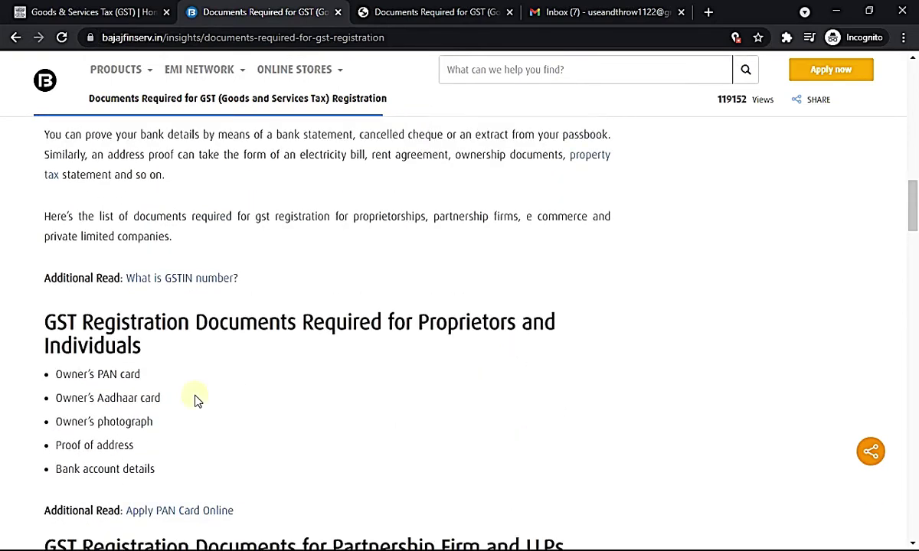
{"action": "left_click_drag", "start_coordinate": [61, 323], "coordinate": [232, 463]}
{"action": "left_click", "coordinate": [597, 425]}
{"action": "left_click", "coordinate": [96, 11]}
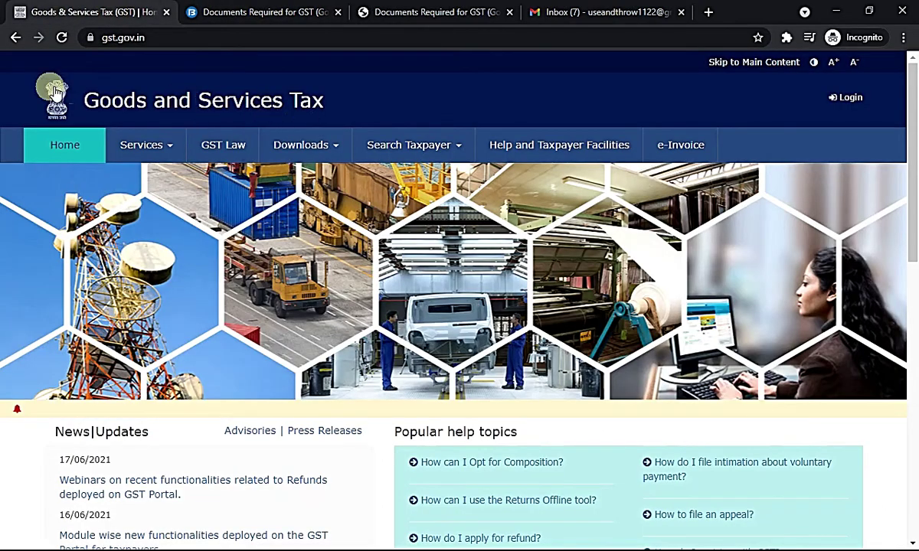
Start a new registration via Register Now under Taxpayers (Normal/TDS/TCS)
{"action": "scroll", "coordinate": [261, 360], "scroll_direction": "down", "scroll_amount": 4}
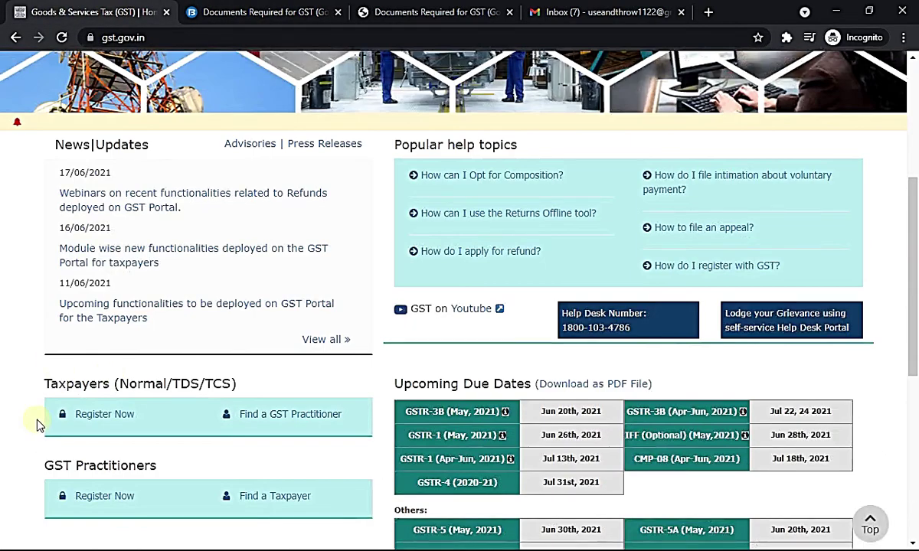
{"action": "left_click_drag", "start_coordinate": [45, 382], "coordinate": [257, 388]}
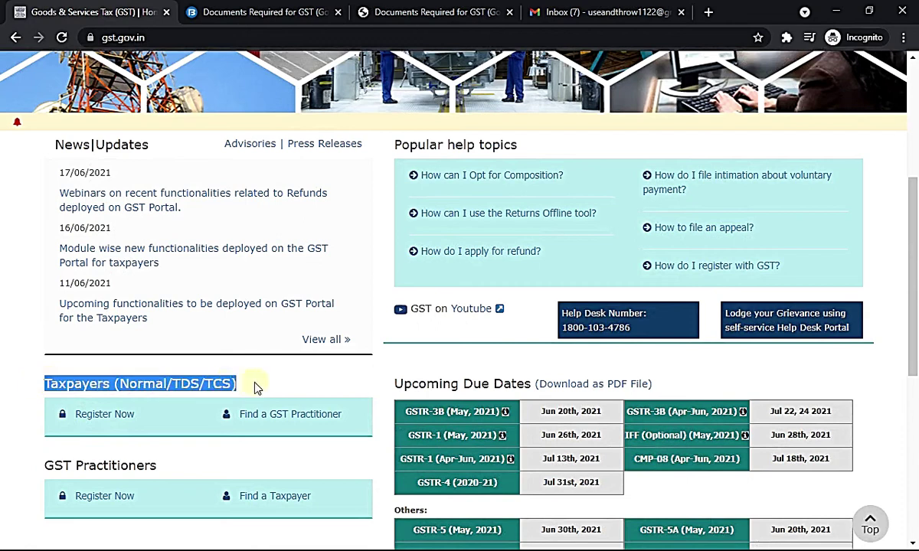
{"action": "left_click", "coordinate": [127, 424]}
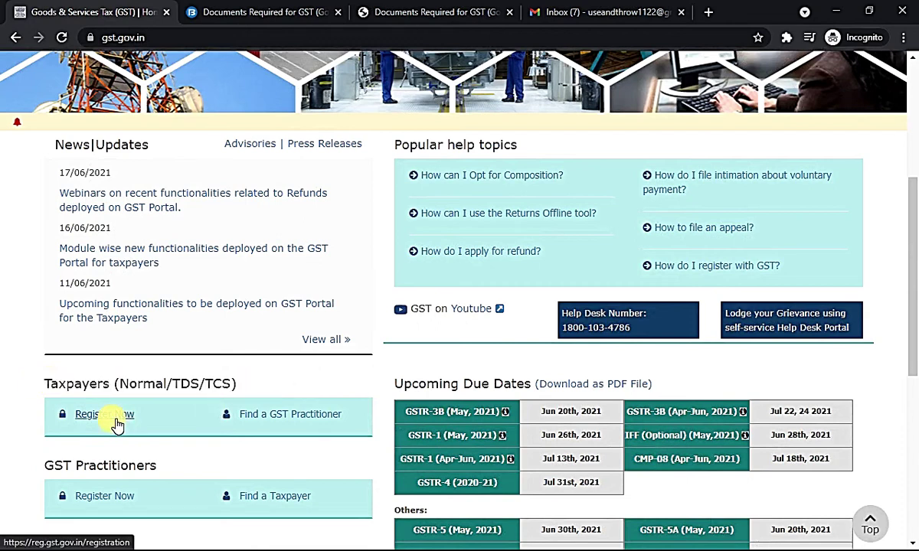
{"action": "scroll", "coordinate": [145, 459], "scroll_direction": "down", "scroll_amount": 1}
{"action": "left_click", "coordinate": [116, 349]}
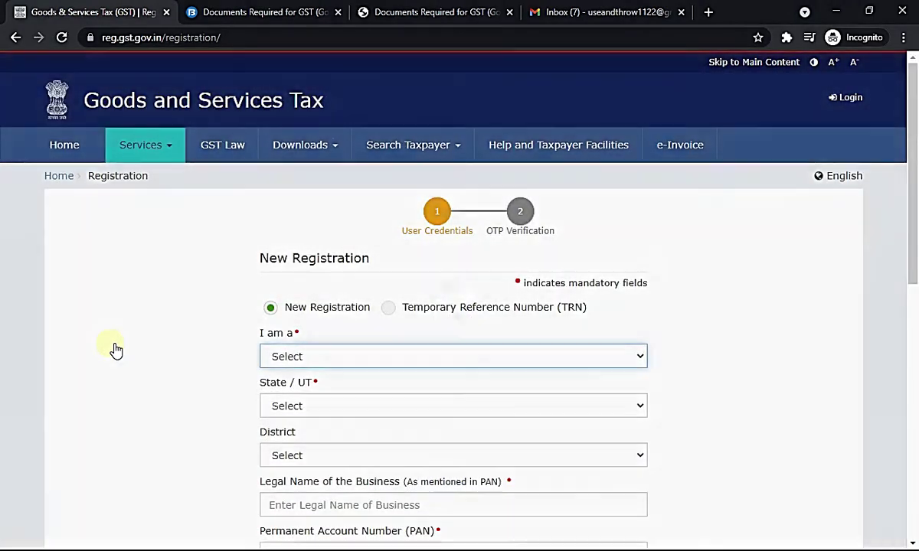
Set the applicant type to Taxpayer and the state to Maharashtra
{"action": "scroll", "coordinate": [750, 303], "scroll_direction": "down", "scroll_amount": 1}
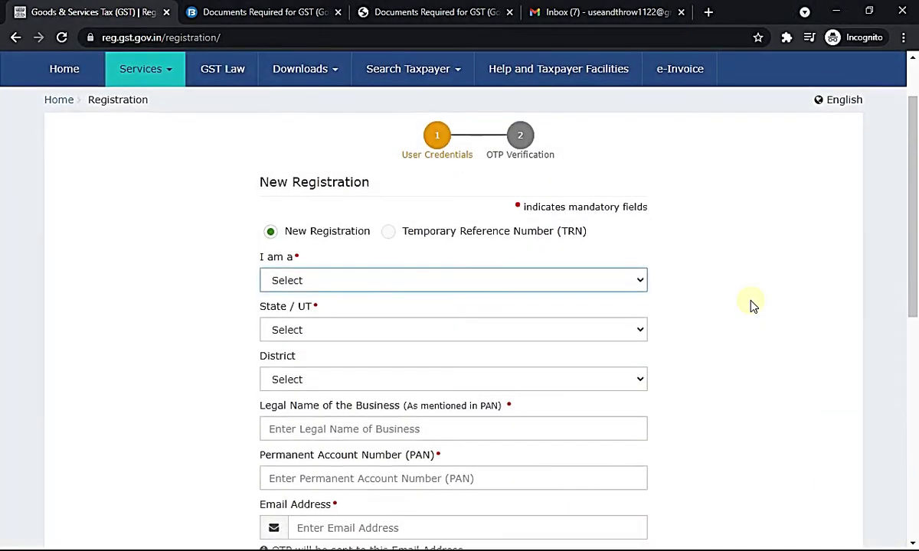
{"action": "scroll", "coordinate": [750, 304], "scroll_direction": "down", "scroll_amount": 1}
{"action": "scroll", "coordinate": [761, 344], "scroll_direction": "up", "scroll_amount": 1}
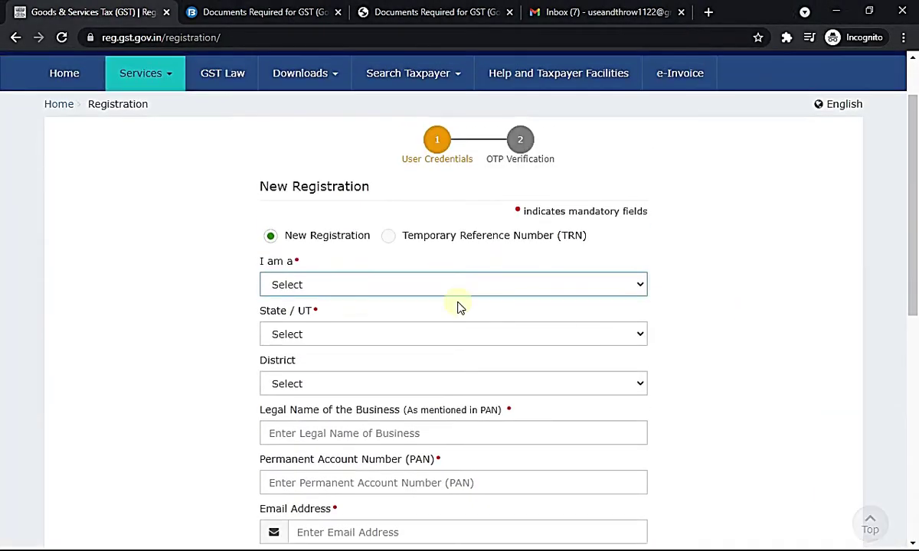
{"action": "left_click", "coordinate": [342, 291]}
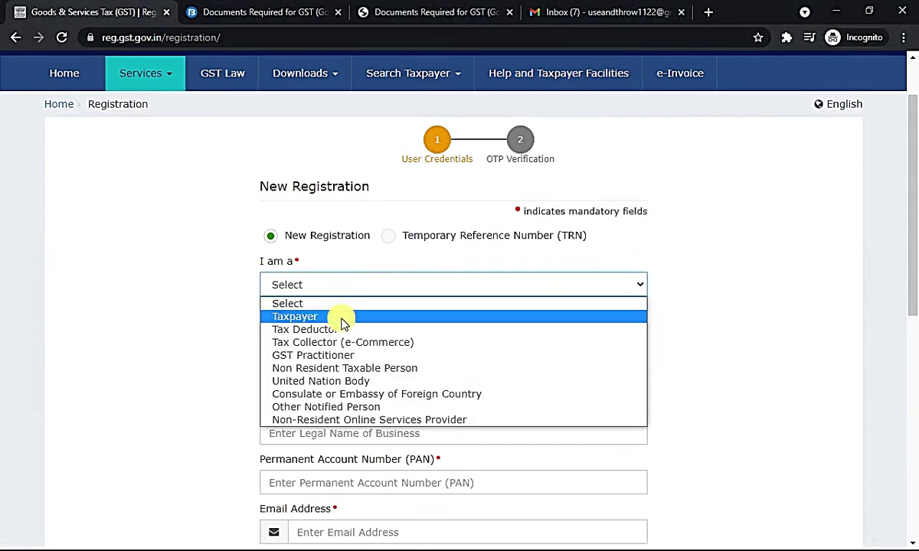
{"action": "left_click", "coordinate": [342, 322]}
{"action": "left_click", "coordinate": [395, 341]}
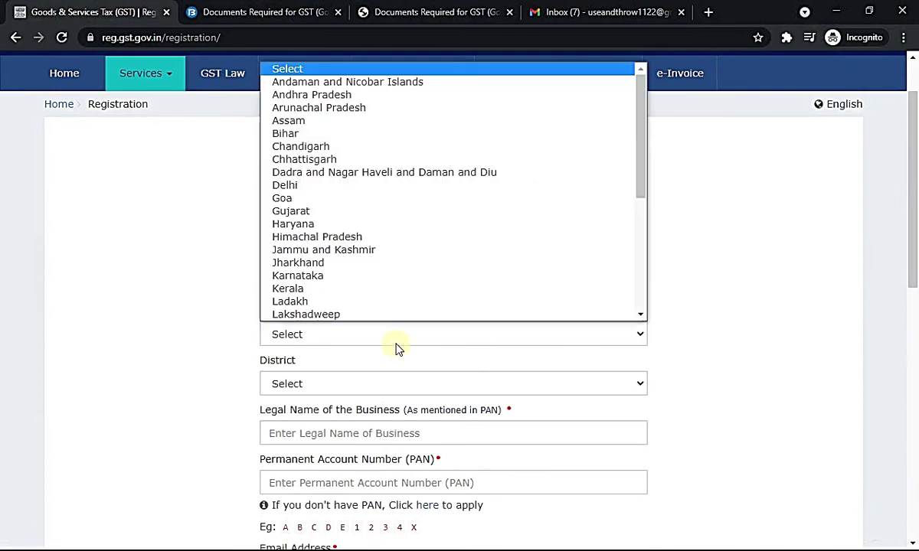
{"action": "scroll", "coordinate": [383, 253], "scroll_direction": "down", "scroll_amount": 5}
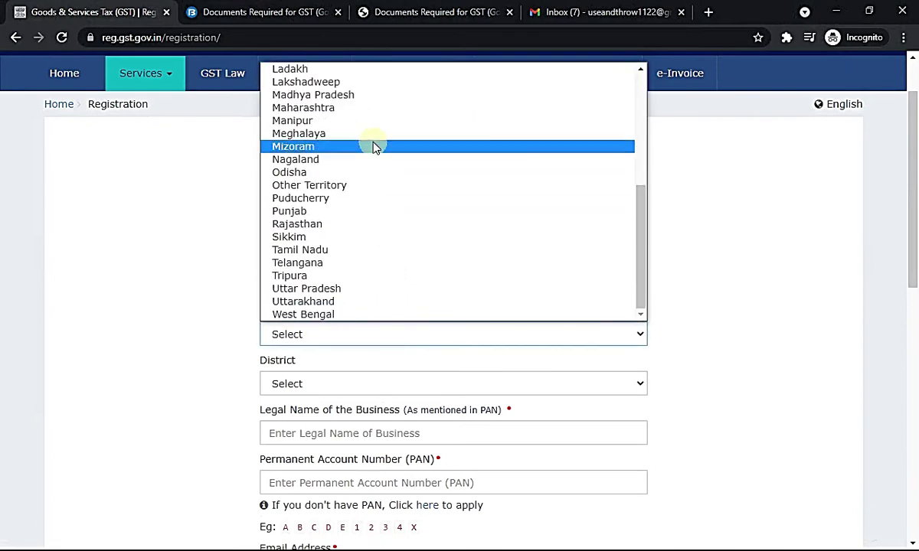
{"action": "left_click", "coordinate": [381, 109]}
Choose Mumbai Suburban as the district
{"action": "scroll", "coordinate": [475, 322], "scroll_direction": "down", "scroll_amount": 2}
{"action": "left_click", "coordinate": [348, 241]}
{"action": "scroll", "coordinate": [380, 382], "scroll_direction": "down", "scroll_amount": 4}
{"action": "scroll", "coordinate": [379, 379], "scroll_direction": "up", "scroll_amount": 2}
{"action": "left_click", "coordinate": [348, 404]}
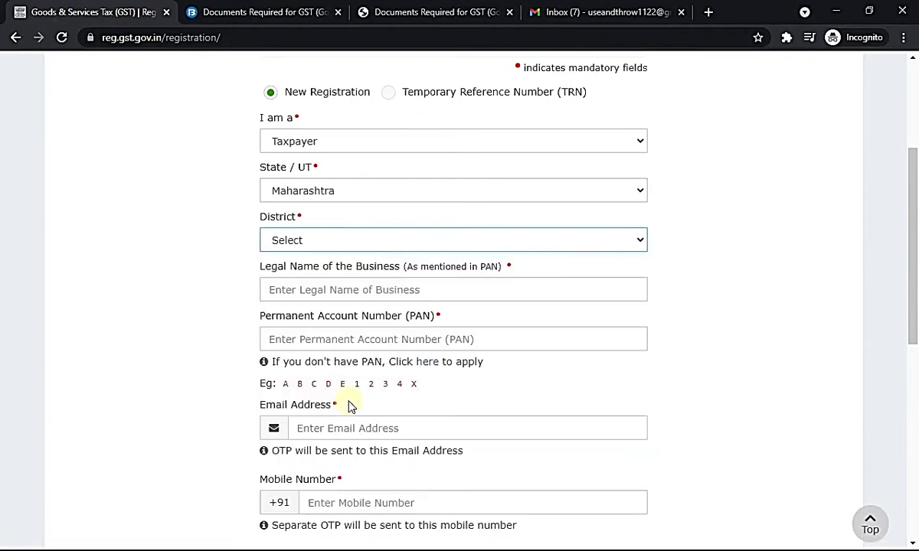
{"action": "left_click", "coordinate": [355, 295]}
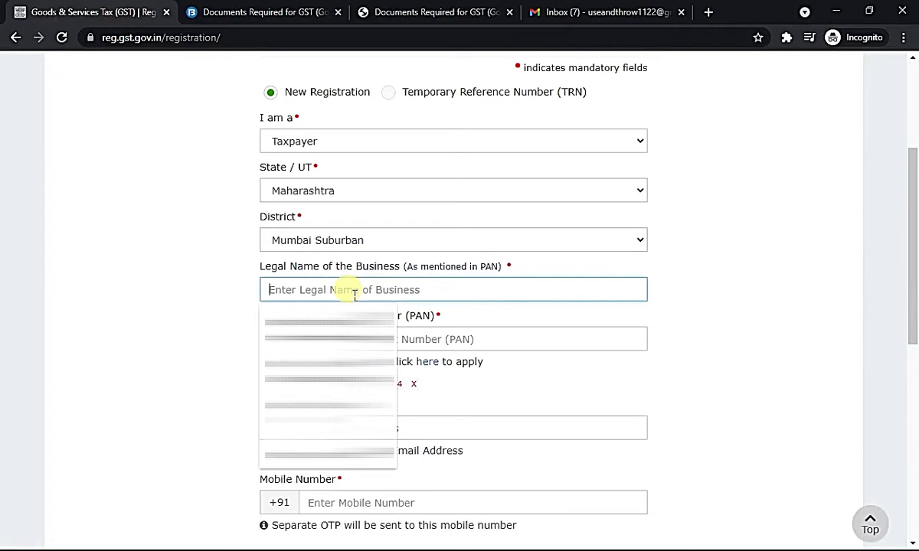
Enter the business legal name and the business PAN
{"action": "key", "text": "Down"}
{"action": "key", "text": "Return"}
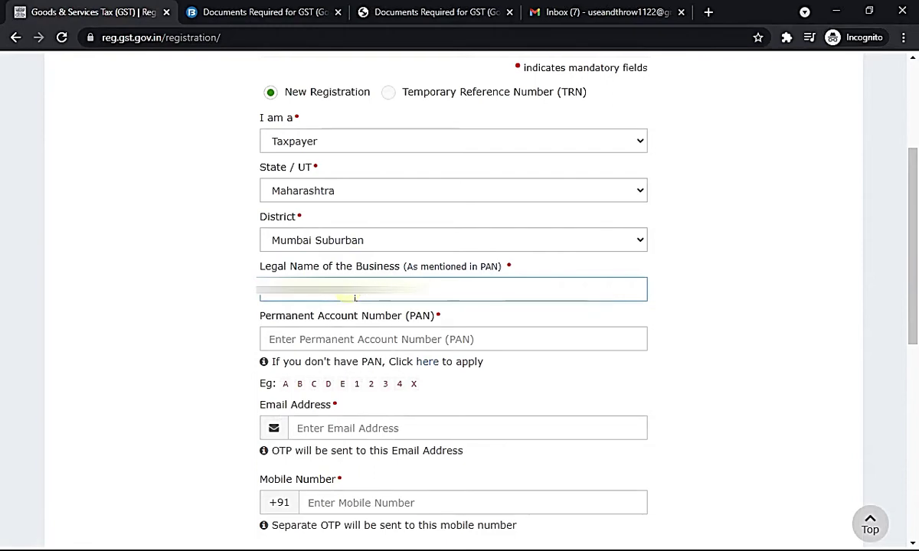
{"action": "left_click", "coordinate": [741, 350]}
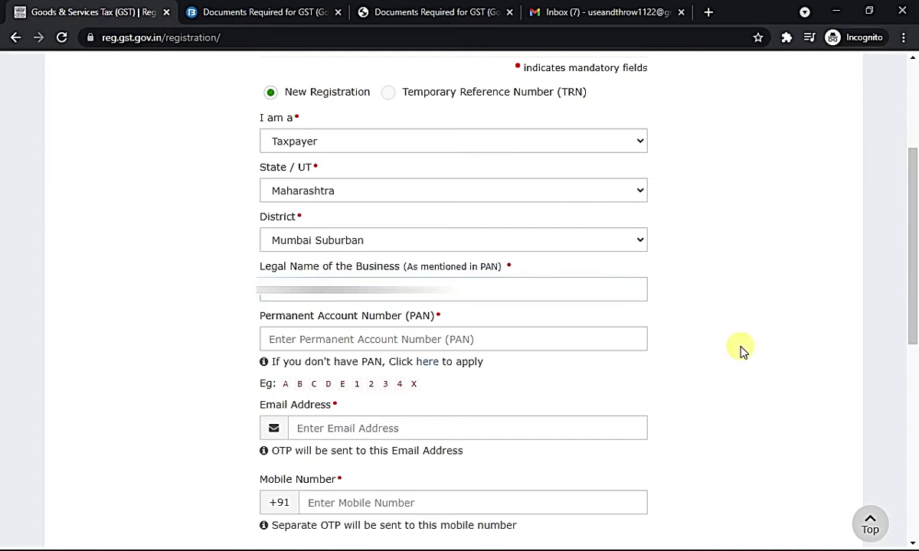
{"action": "left_click", "coordinate": [432, 351]}
{"action": "type", "text": "A"}
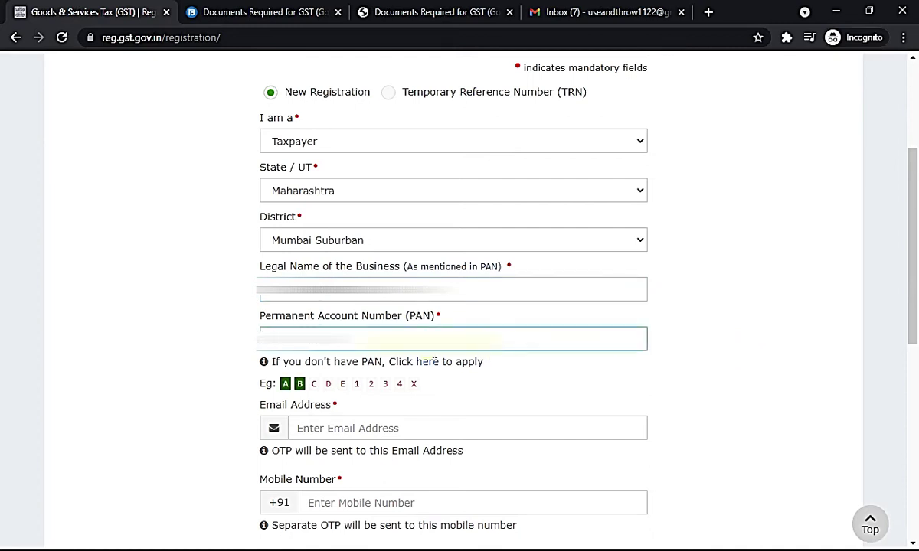
{"action": "type", "text": "CDE"}
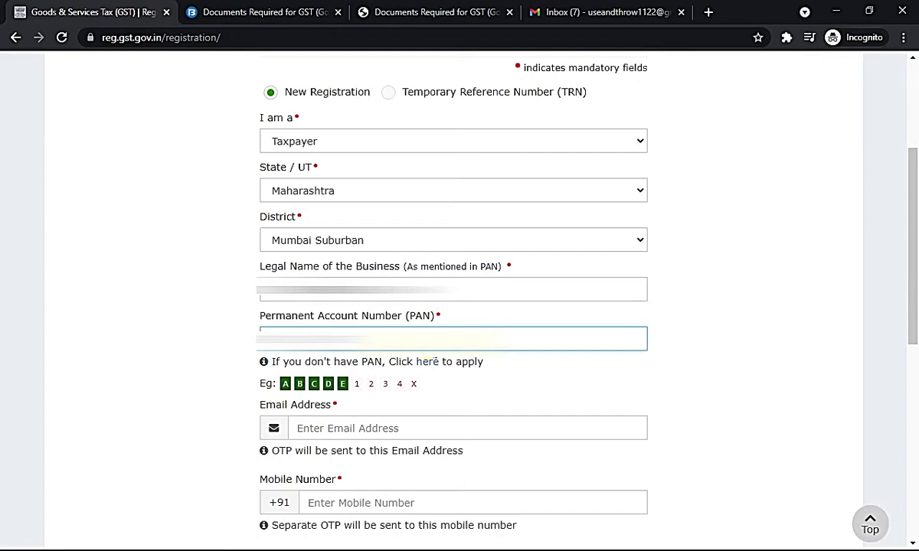
{"action": "type", "text": "F123"}
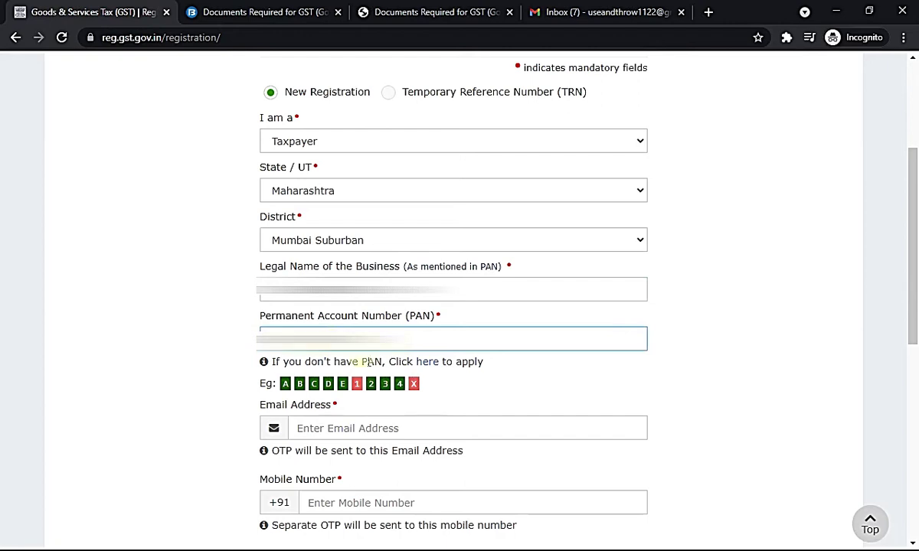
Paste the contact e-mail and enter the mobile number
{"action": "scroll", "coordinate": [731, 362], "scroll_direction": "down", "scroll_amount": 1}
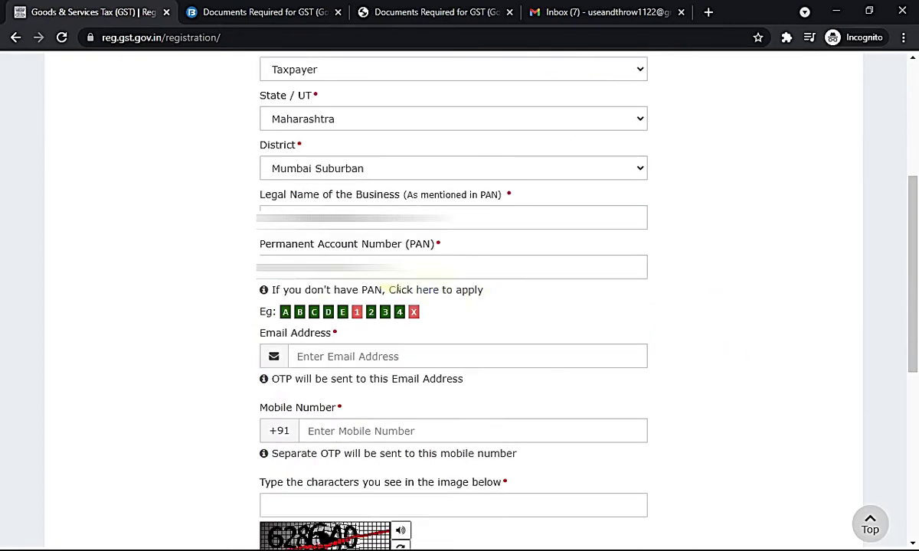
{"action": "right_click", "coordinate": [364, 358]}
{"action": "left_click", "coordinate": [410, 244]}
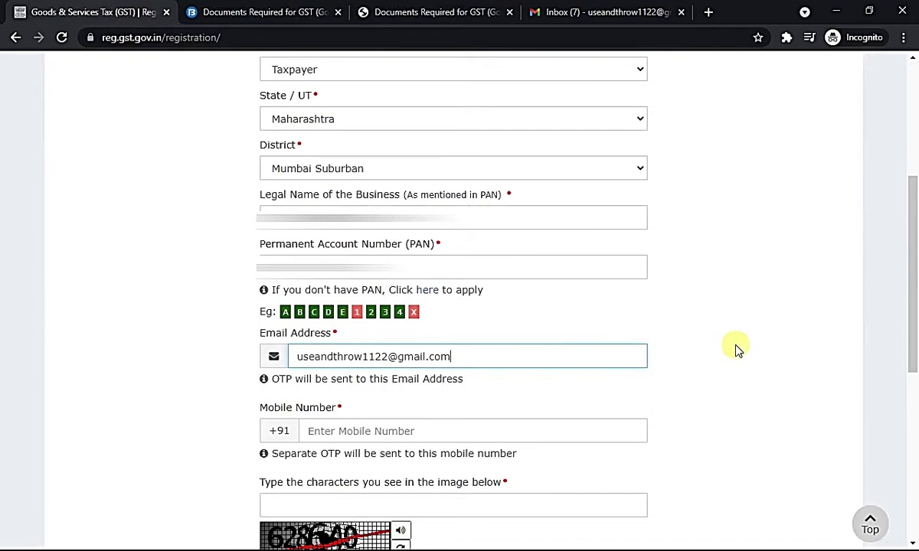
{"action": "scroll", "coordinate": [737, 350], "scroll_direction": "down", "scroll_amount": 2}
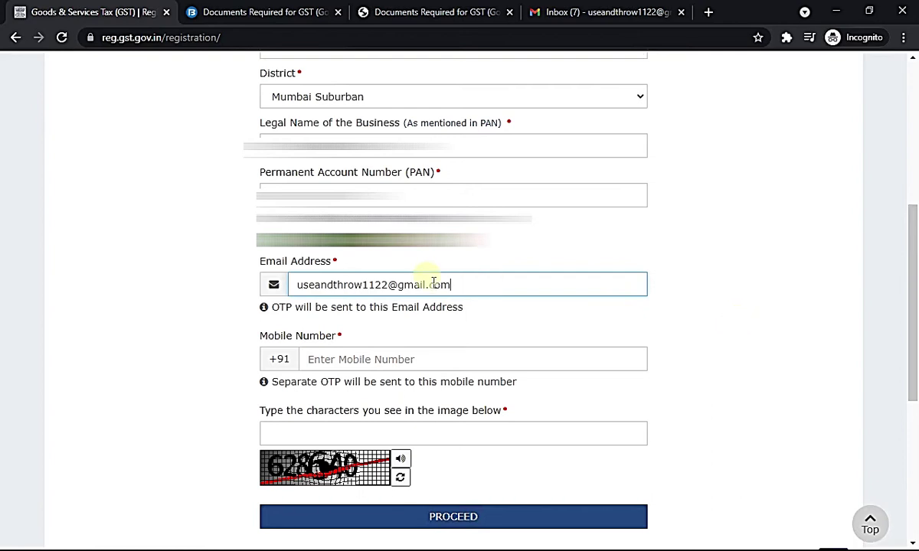
{"action": "left_click", "coordinate": [358, 359]}
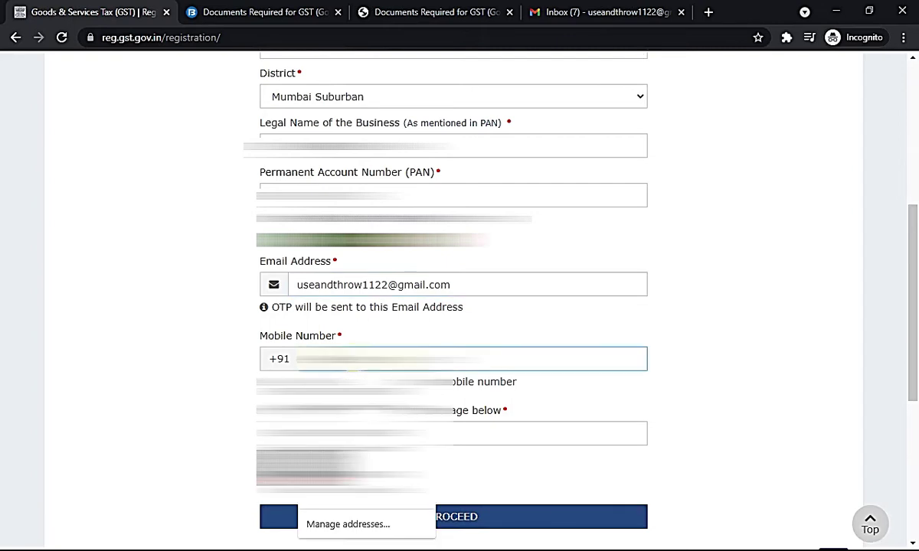
{"action": "key", "text": "Escape"}
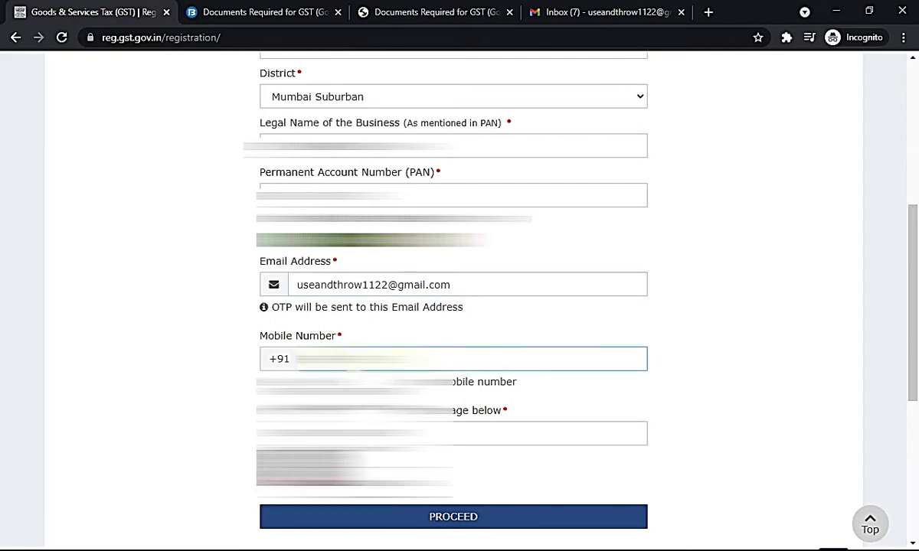
{"action": "left_click", "coordinate": [699, 351]}
Enter the captcha characters and submit Part A of the registration
{"action": "left_click", "coordinate": [328, 435]}
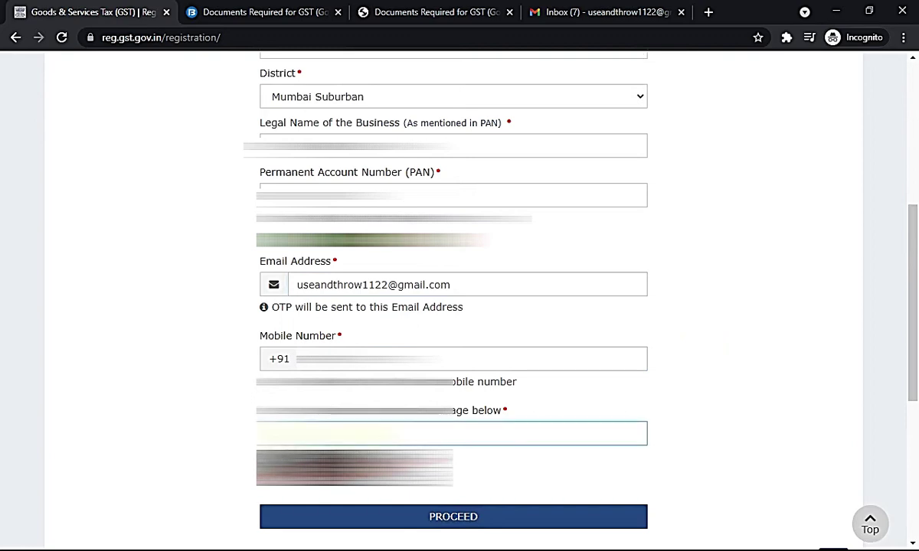
{"action": "type", "text": "628640"}
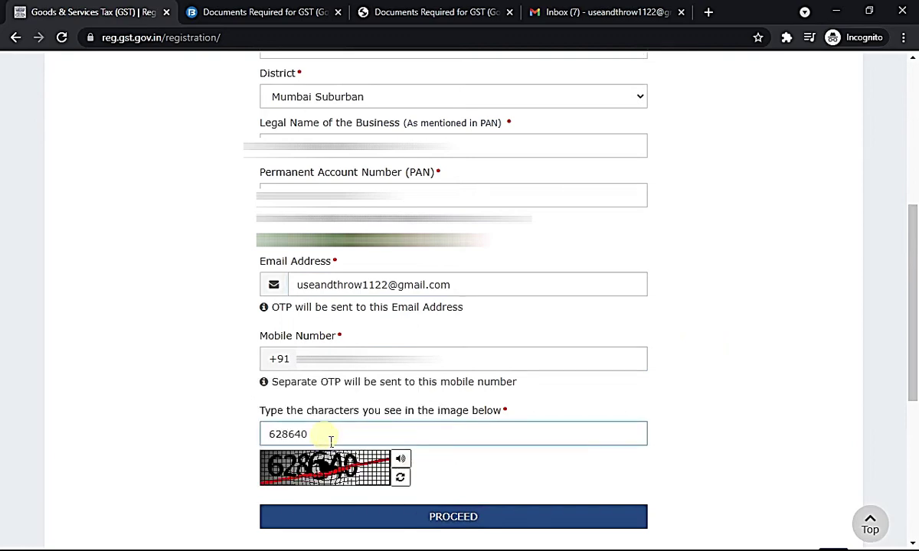
{"action": "left_click", "coordinate": [463, 523]}
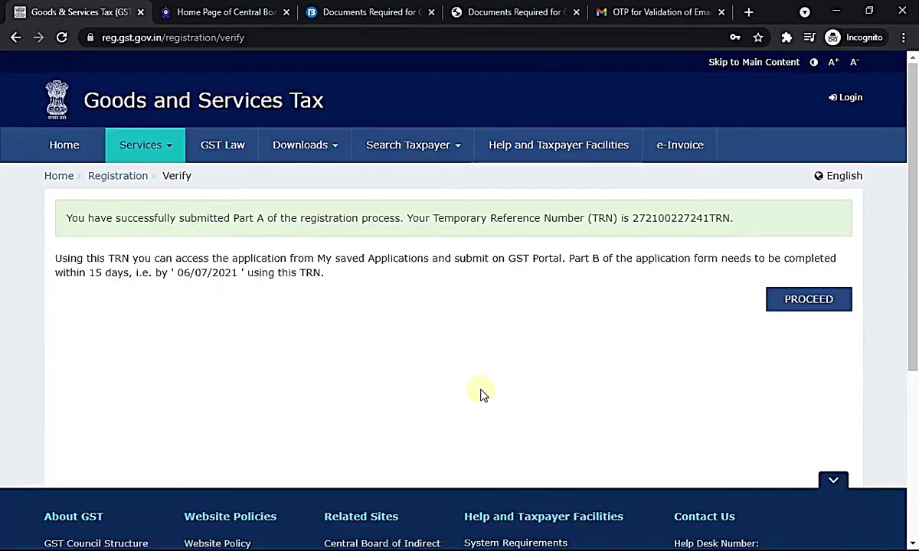
Review the success message: Part A submitted, TRN issued, Part B due by 06/07/2021
{"action": "left_click_drag", "start_coordinate": [66, 222], "coordinate": [297, 215]}
{"action": "left_click", "coordinate": [297, 216]}
{"action": "left_click_drag", "start_coordinate": [147, 218], "coordinate": [455, 217]}
{"action": "left_click", "coordinate": [447, 254]}
{"action": "left_click_drag", "start_coordinate": [555, 218], "coordinate": [740, 220]}
{"action": "left_click", "coordinate": [527, 341]}
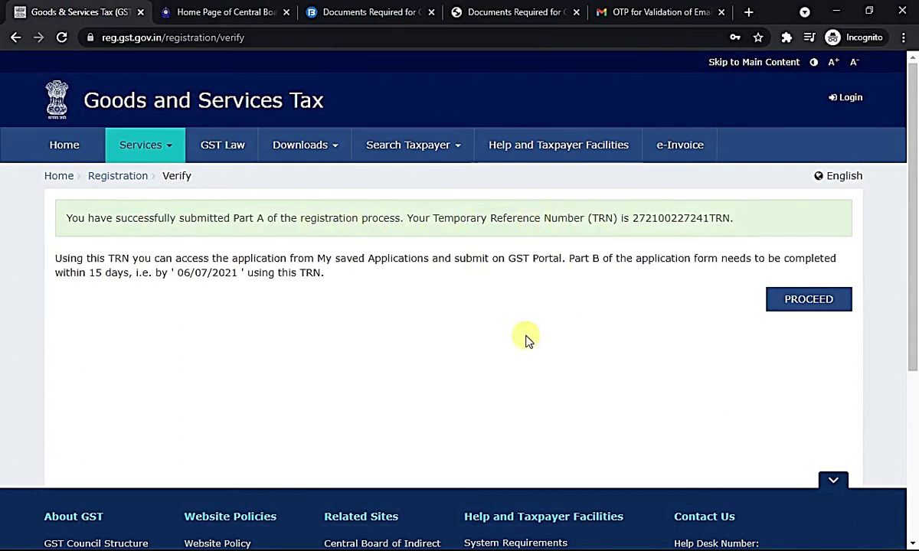
{"action": "left_click_drag", "start_coordinate": [84, 277], "coordinate": [253, 277]}
{"action": "left_click", "coordinate": [437, 345]}
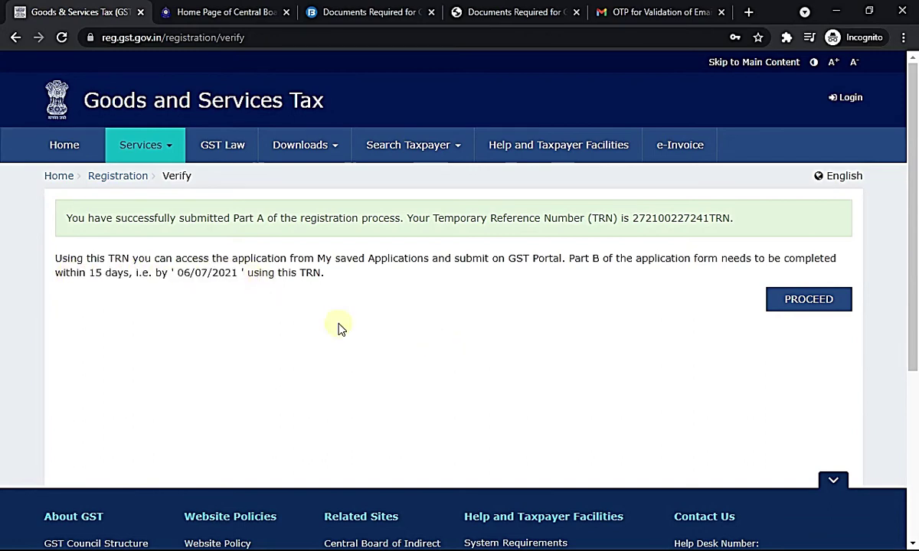
{"action": "left_click_drag", "start_coordinate": [105, 272], "coordinate": [559, 327]}
{"action": "left_click", "coordinate": [559, 328]}
{"action": "left_click_drag", "start_coordinate": [291, 258], "coordinate": [475, 263]}
{"action": "left_click", "coordinate": [497, 337]}
Copy the Temporary Reference Number and proceed to the TRN login page
{"action": "left_click_drag", "start_coordinate": [632, 218], "coordinate": [728, 221]}
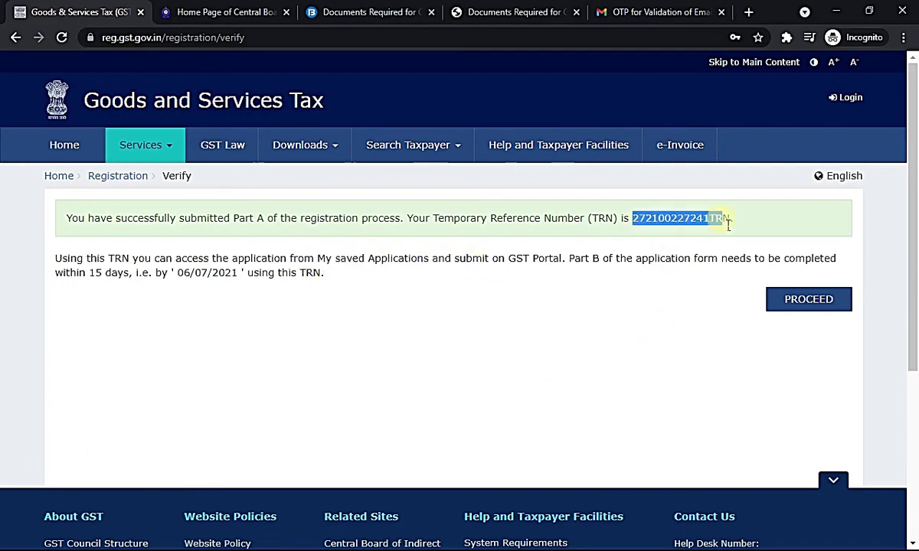
{"action": "right_click", "coordinate": [634, 200]}
{"action": "left_click", "coordinate": [670, 218]}
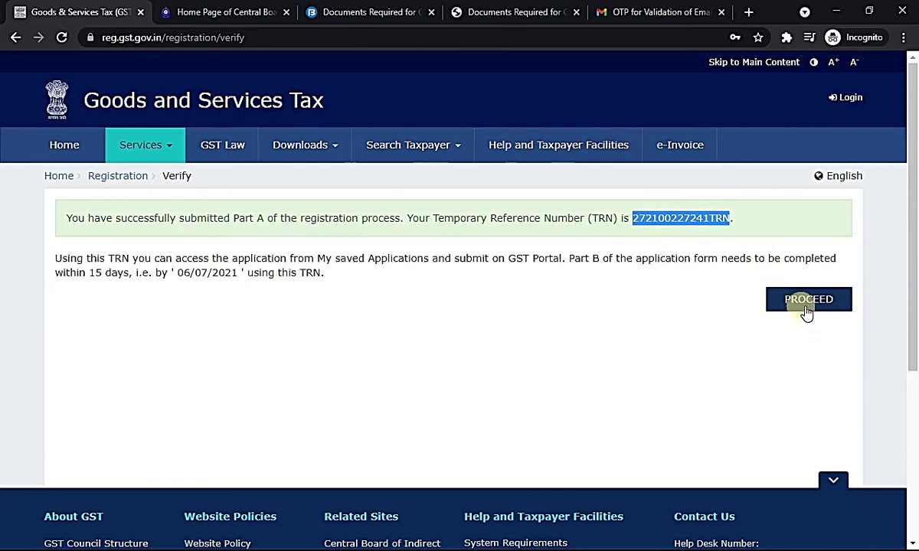
{"action": "left_click", "coordinate": [806, 305]}
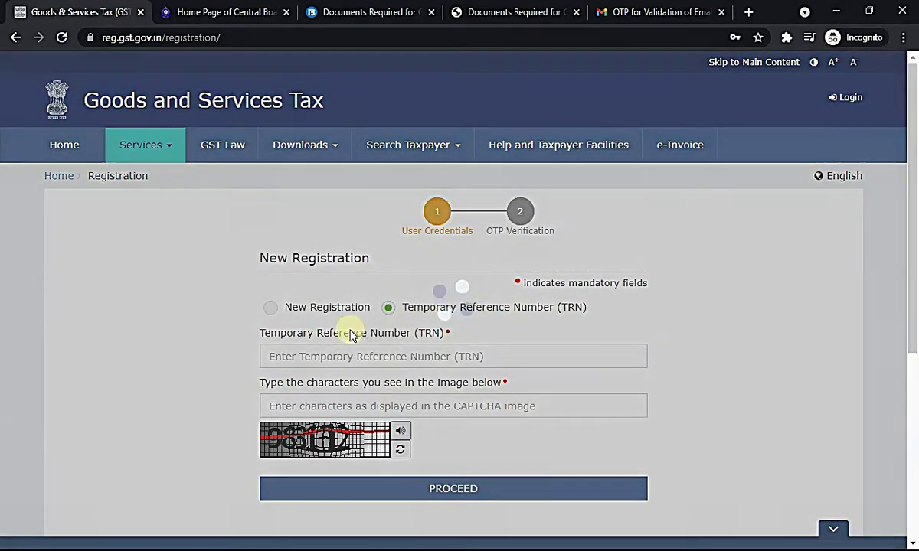
Paste the copied TRN, enter the CAPTCHA characters and proceed to OTP verification
{"action": "scroll", "coordinate": [723, 298], "scroll_direction": "down", "scroll_amount": 2}
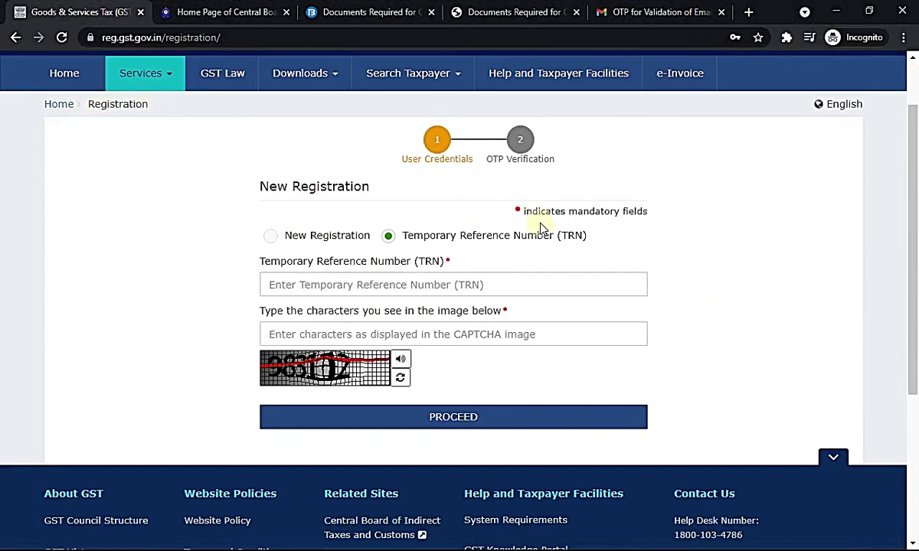
{"action": "left_click_drag", "start_coordinate": [268, 186], "coordinate": [353, 186]}
{"action": "left_click", "coordinate": [722, 228]}
{"action": "right_click", "coordinate": [289, 284]}
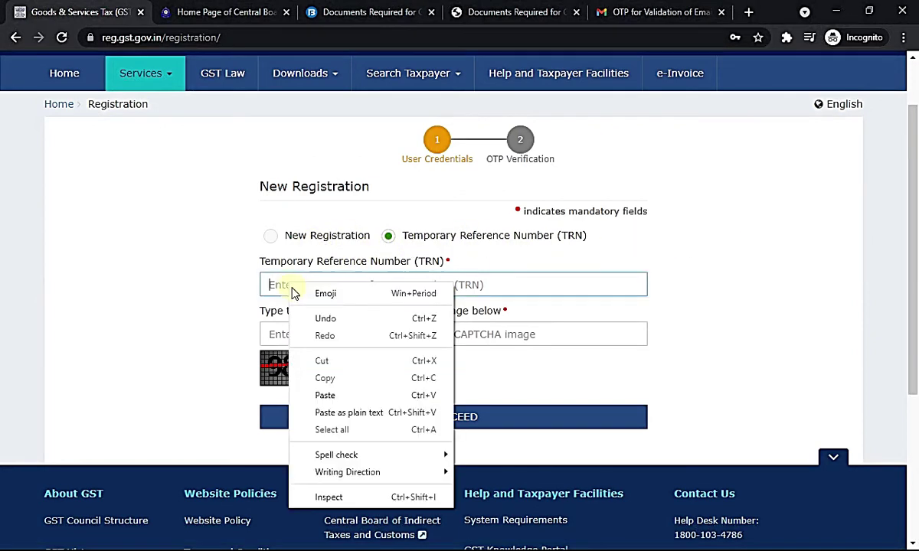
{"action": "left_click", "coordinate": [327, 396]}
{"action": "left_click", "coordinate": [412, 332]}
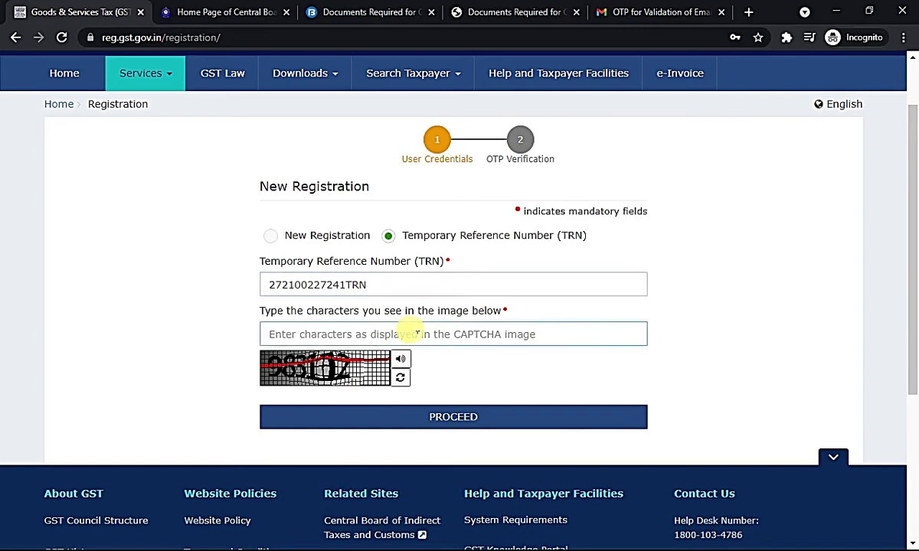
{"action": "type", "text": "983112"}
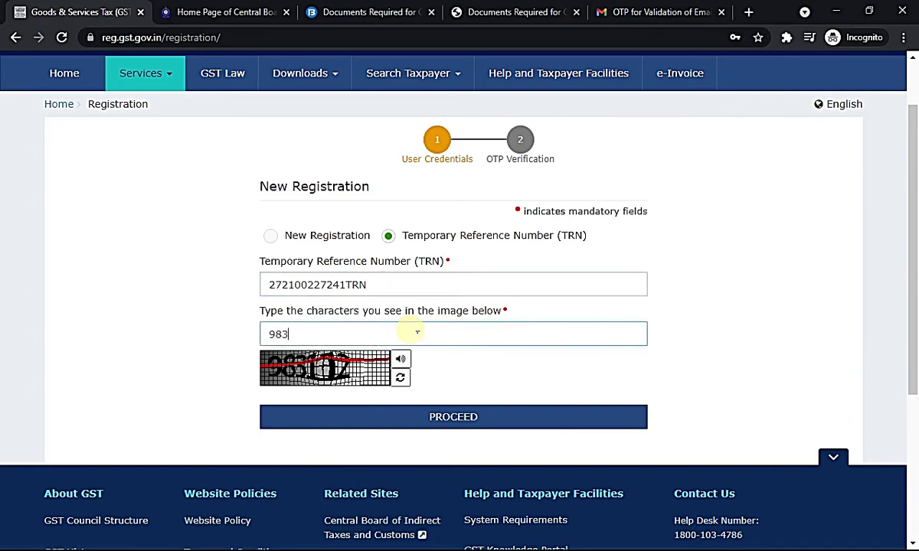
{"action": "left_click", "coordinate": [484, 418]}
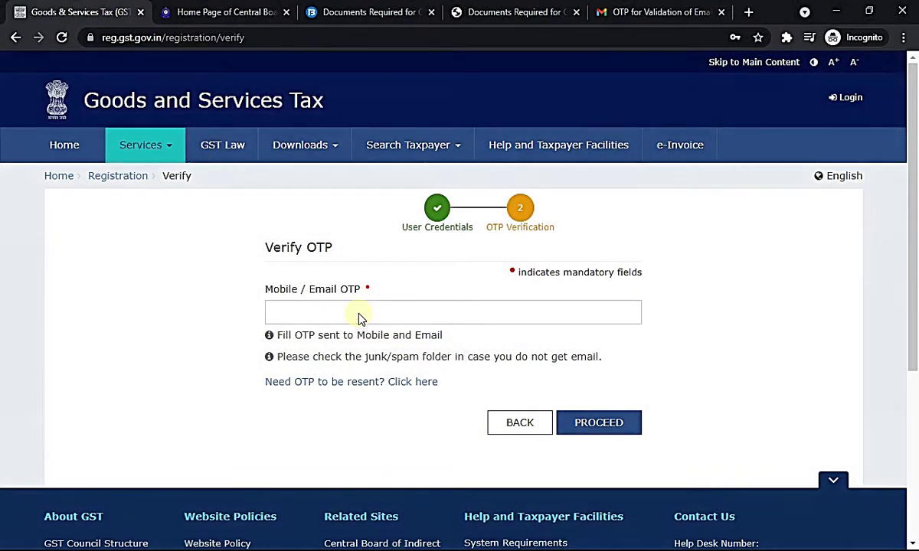
{"action": "left_click", "coordinate": [365, 319]}
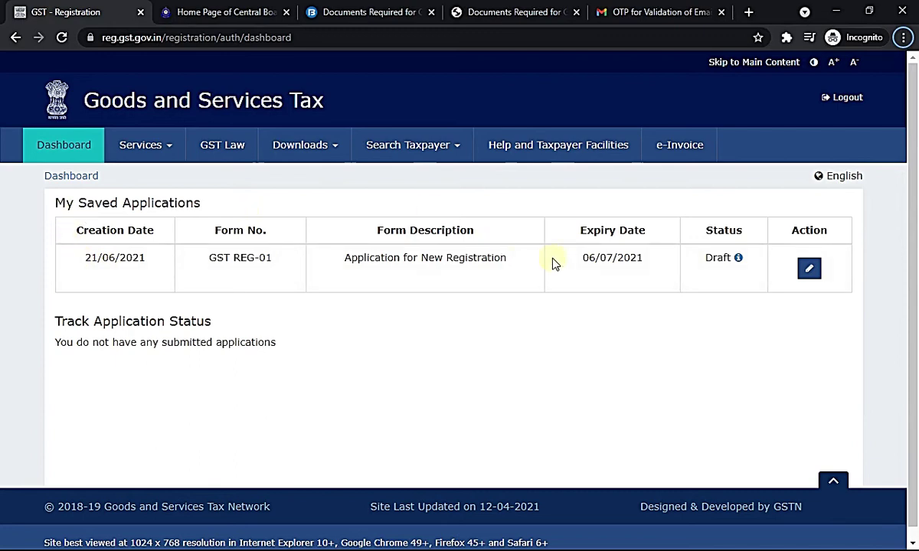
Edit the draft GST REG-01 application from My Saved Applications
{"action": "left_click", "coordinate": [809, 265]}
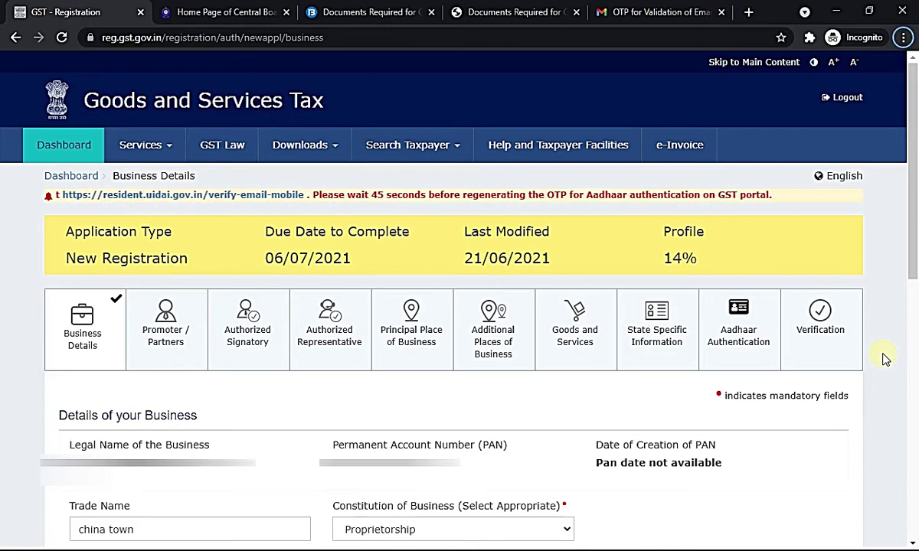
{"action": "scroll", "coordinate": [884, 360], "scroll_direction": "down", "scroll_amount": 5}
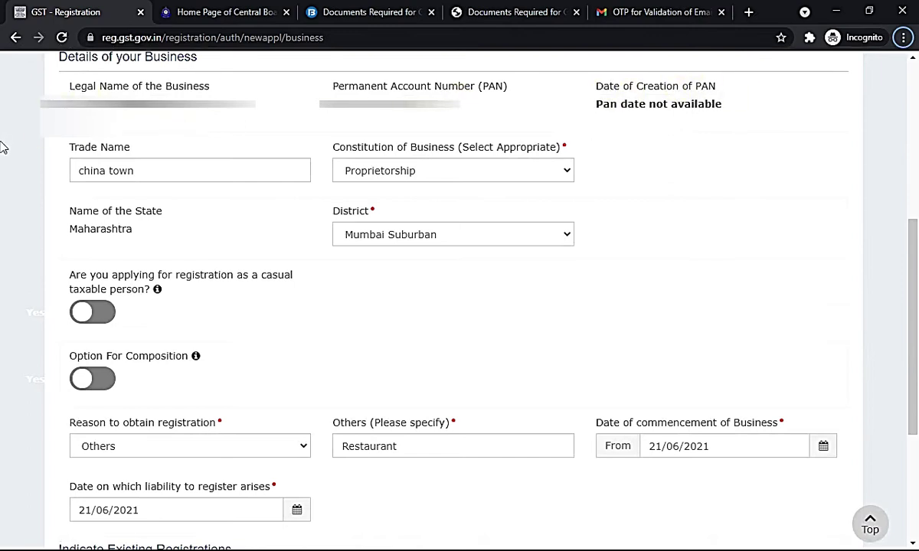
{"action": "left_click_drag", "start_coordinate": [161, 175], "coordinate": [40, 175]}
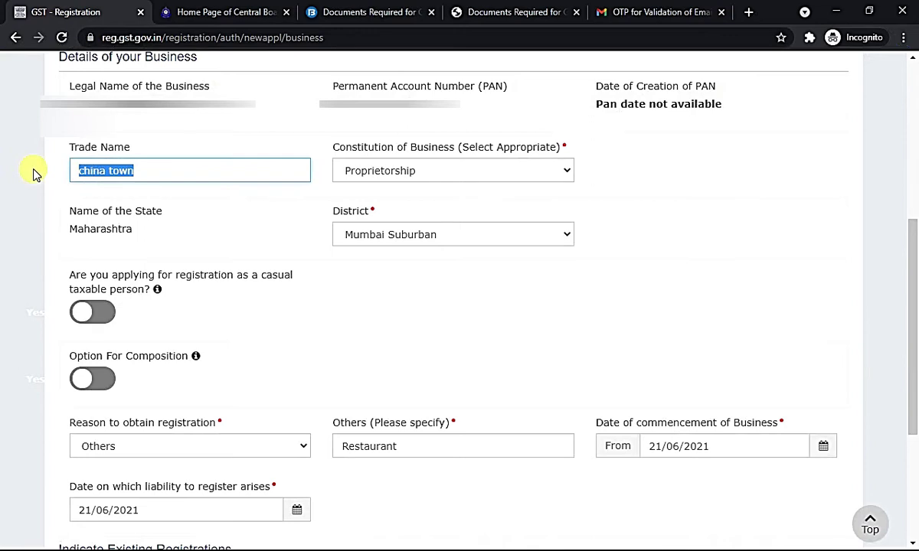
{"action": "left_click", "coordinate": [45, 174]}
{"action": "left_click", "coordinate": [166, 174]}
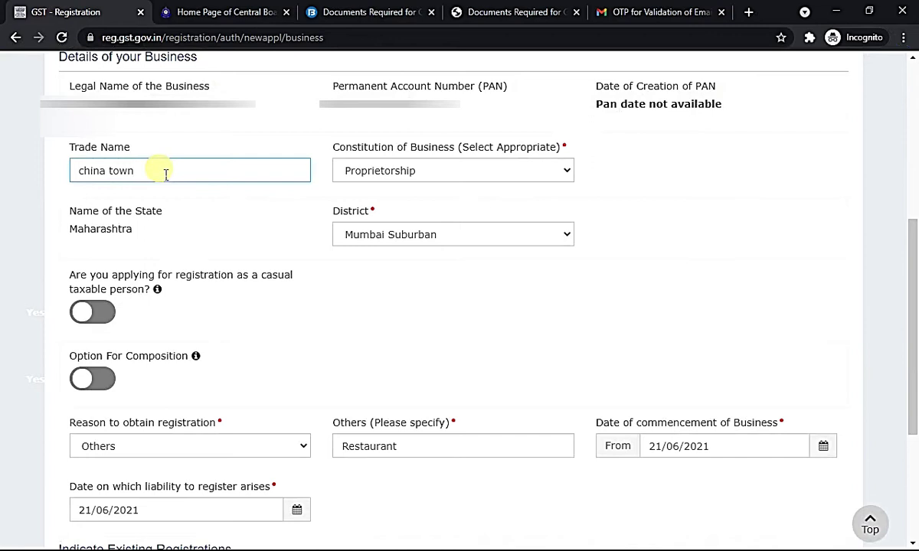
{"action": "left_click_drag", "start_coordinate": [139, 172], "coordinate": [32, 178]}
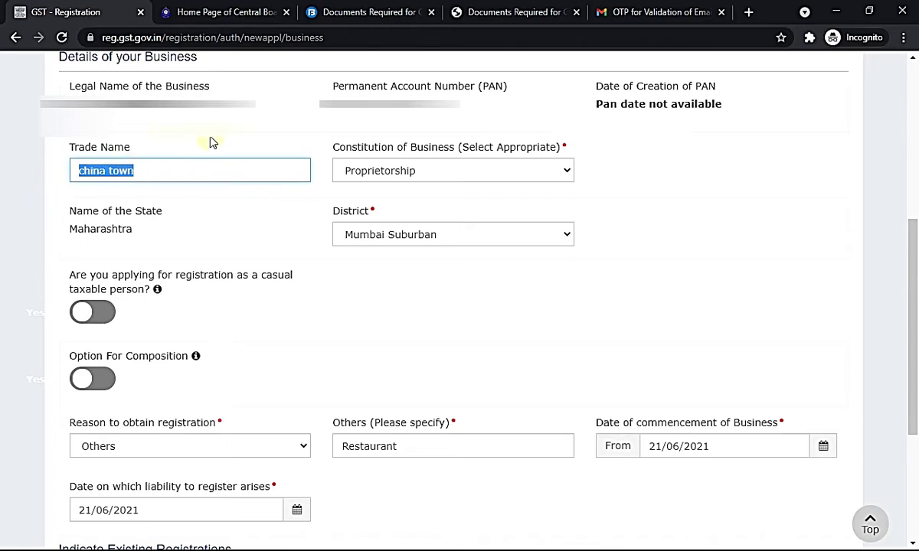
{"action": "left_click", "coordinate": [582, 176]}
{"action": "left_click", "coordinate": [567, 174]}
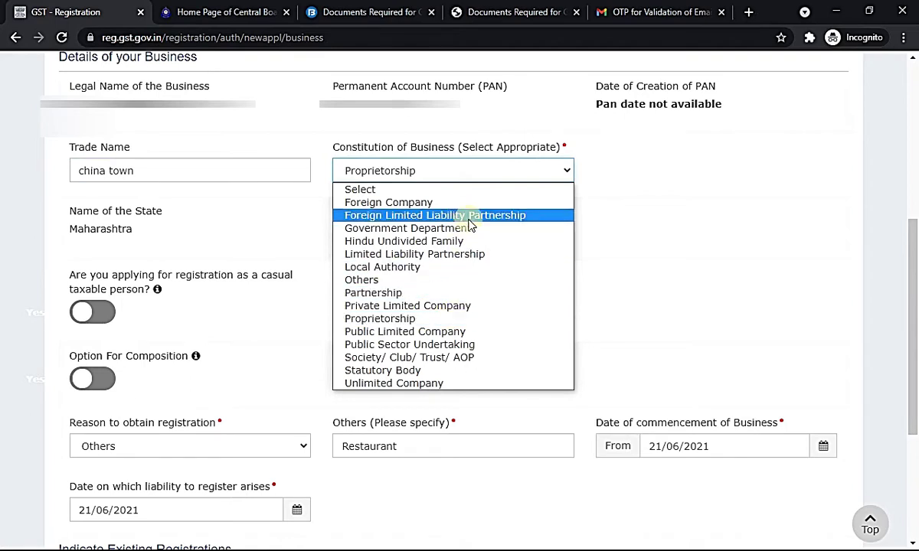
{"action": "left_click", "coordinate": [468, 320]}
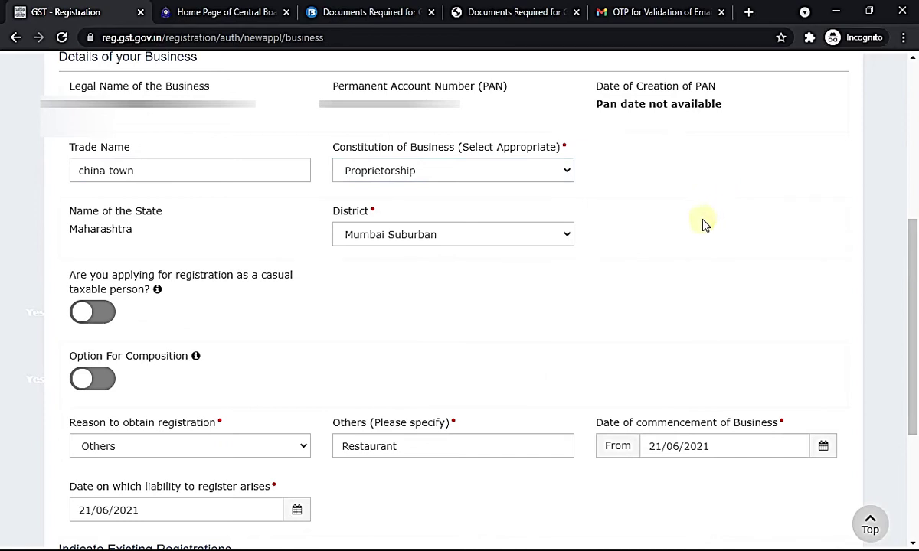
{"action": "left_click", "coordinate": [512, 241]}
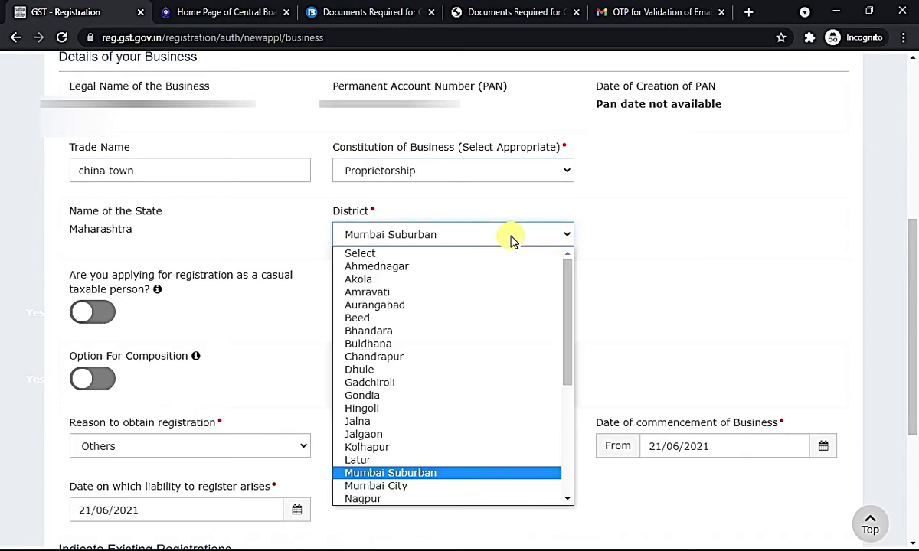
{"action": "left_click", "coordinate": [512, 241]}
{"action": "scroll", "coordinate": [118, 294], "scroll_direction": "down", "scroll_amount": 1}
{"action": "scroll", "coordinate": [127, 298], "scroll_direction": "down", "scroll_amount": 1}
{"action": "scroll", "coordinate": [4, 348], "scroll_direction": "down", "scroll_amount": 1}
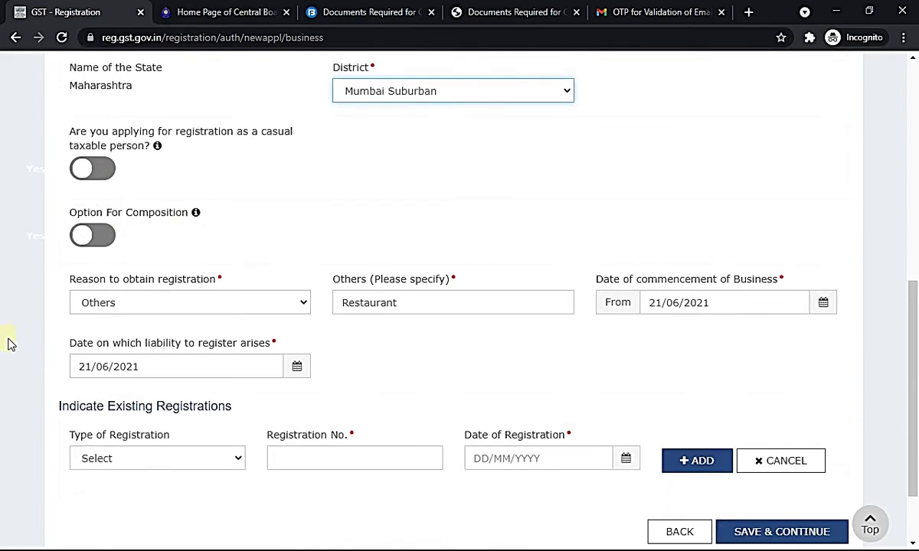
{"action": "left_click", "coordinate": [295, 306]}
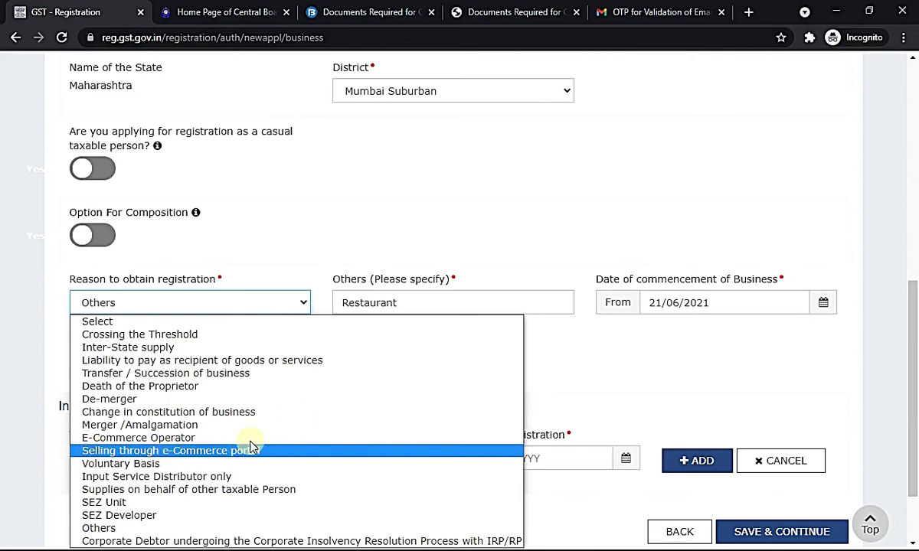
{"action": "left_click", "coordinate": [624, 347]}
{"action": "left_click", "coordinate": [624, 347]}
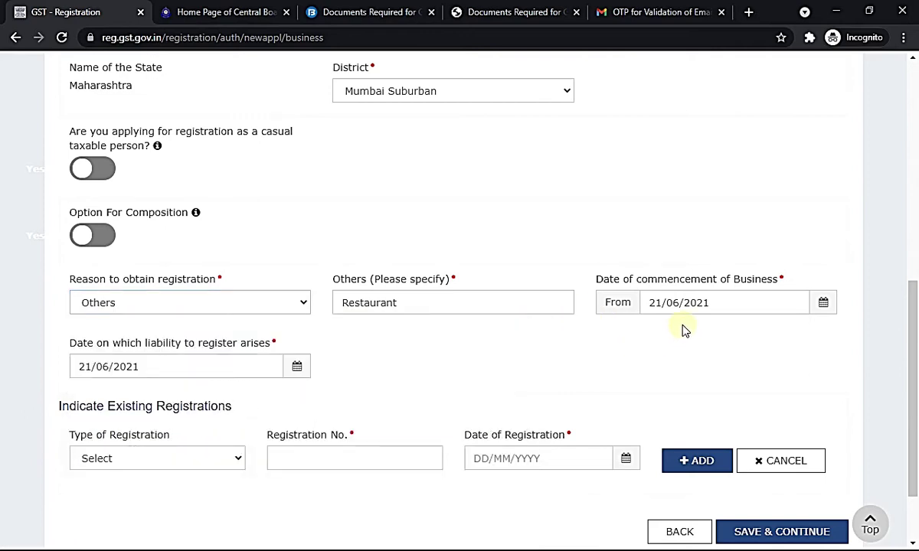
{"action": "left_click", "coordinate": [822, 306]}
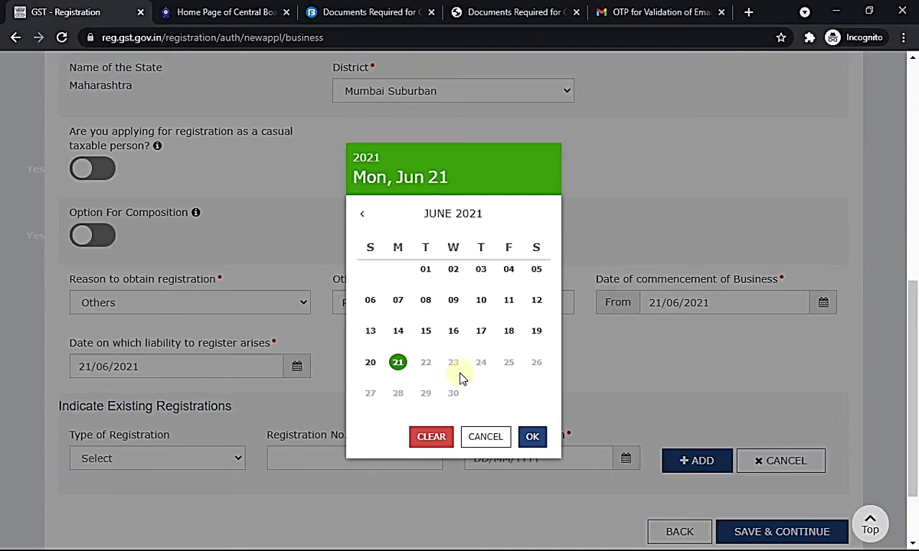
{"action": "left_click", "coordinate": [433, 276]}
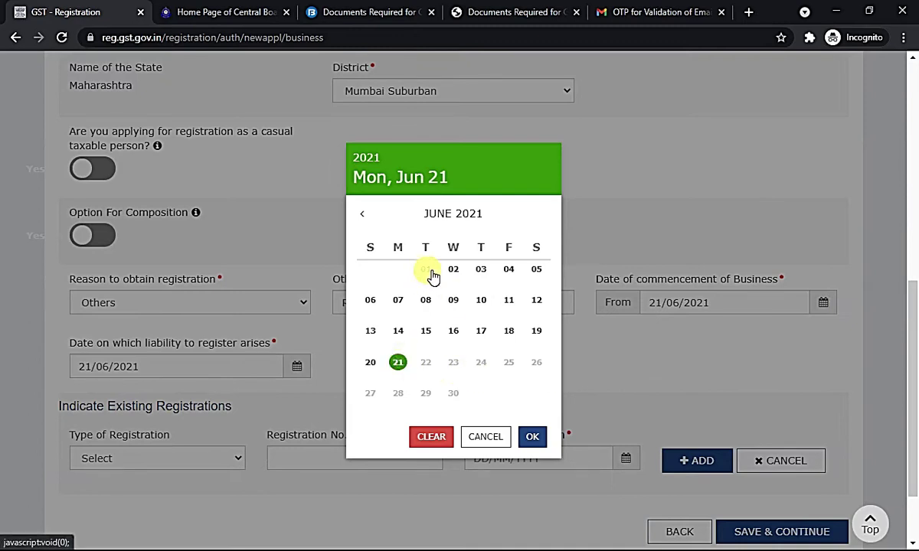
{"action": "left_click", "coordinate": [399, 363]}
{"action": "left_click", "coordinate": [725, 342]}
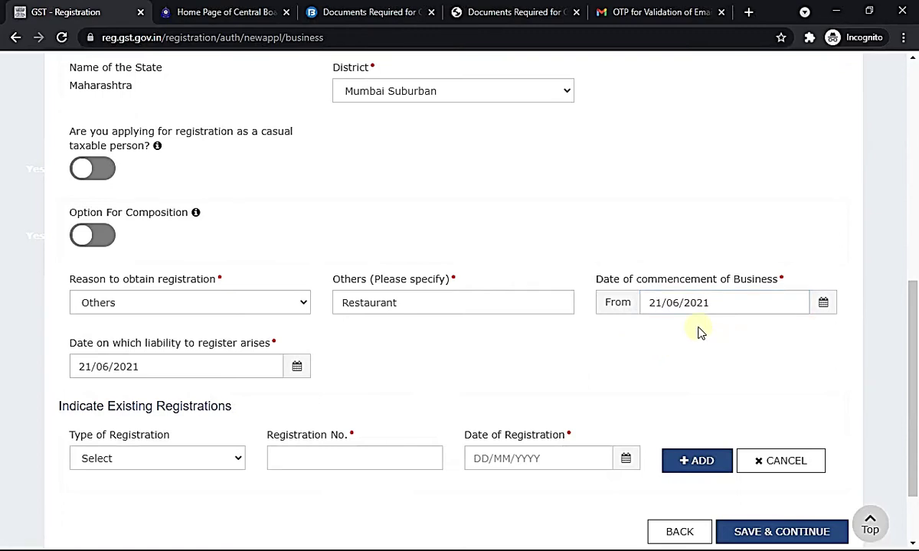
{"action": "left_click_drag", "start_coordinate": [95, 346], "coordinate": [263, 346]}
{"action": "left_click", "coordinate": [290, 366]}
{"action": "left_click", "coordinate": [404, 369]}
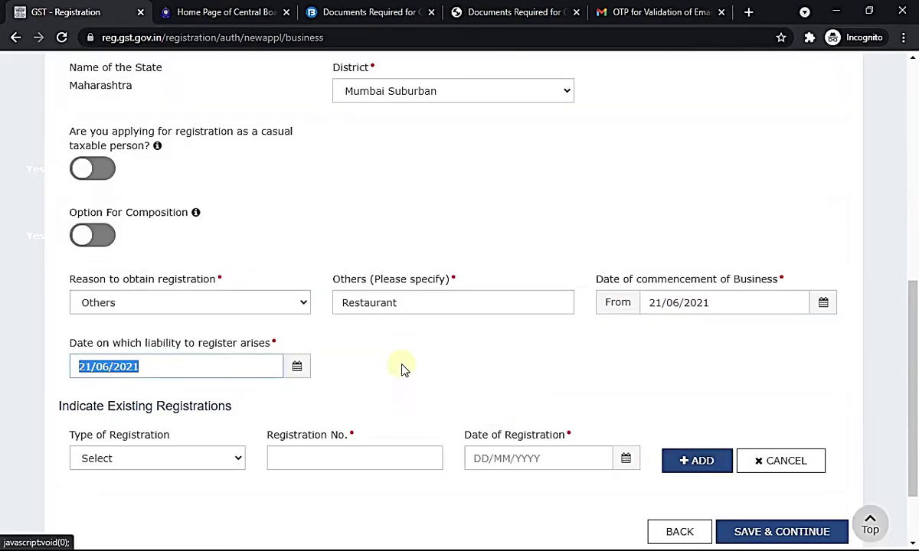
{"action": "left_click", "coordinate": [602, 372]}
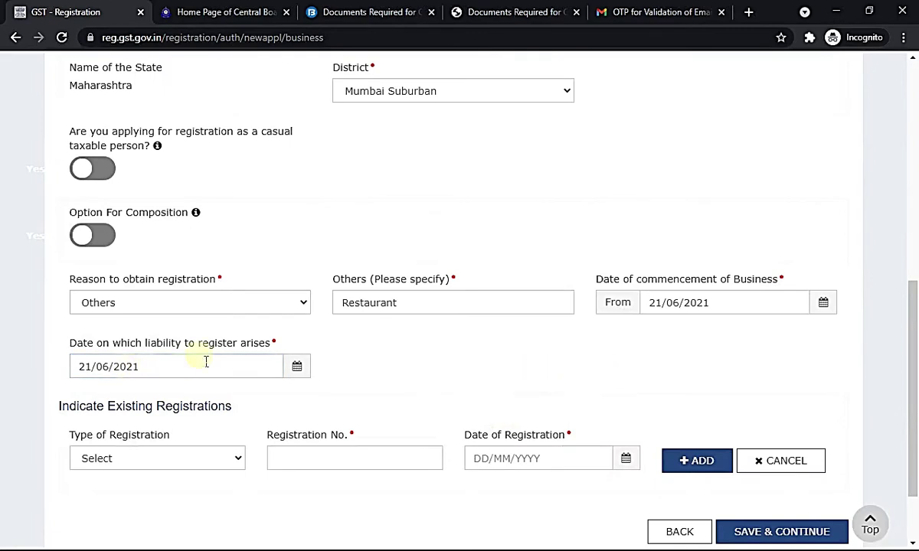
{"action": "scroll", "coordinate": [754, 341], "scroll_direction": "down", "scroll_amount": 2}
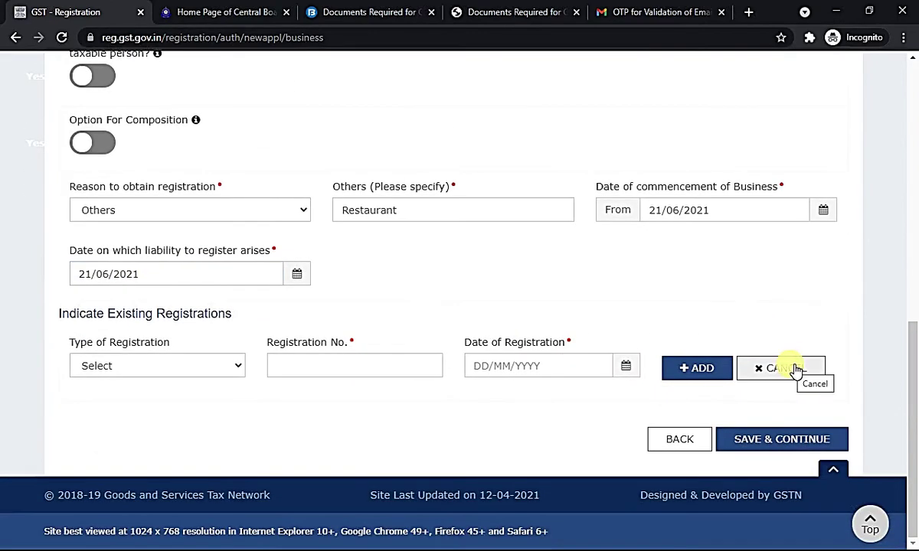
Leave Type of Registration unselected, cancel the empty entry, and save Business Details
{"action": "left_click", "coordinate": [157, 366]}
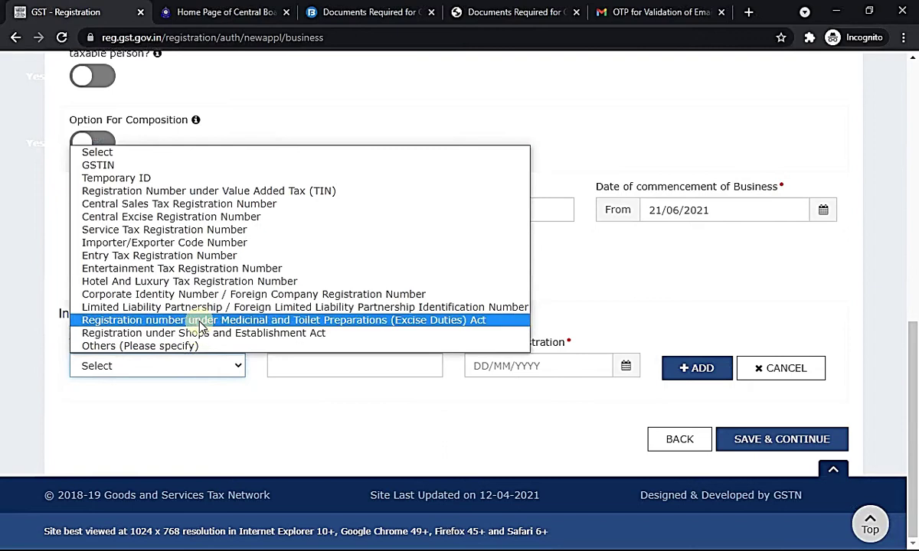
{"action": "left_click", "coordinate": [214, 175]}
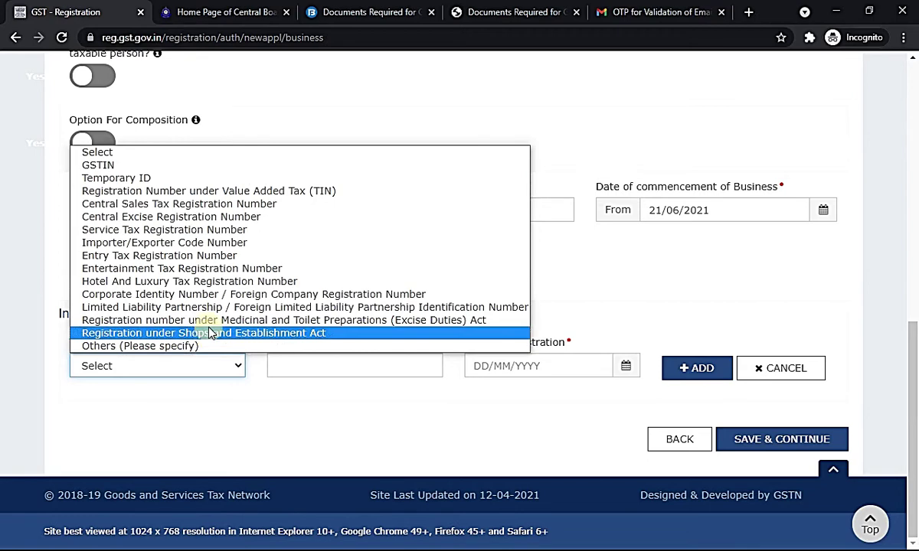
{"action": "left_click", "coordinate": [538, 295]}
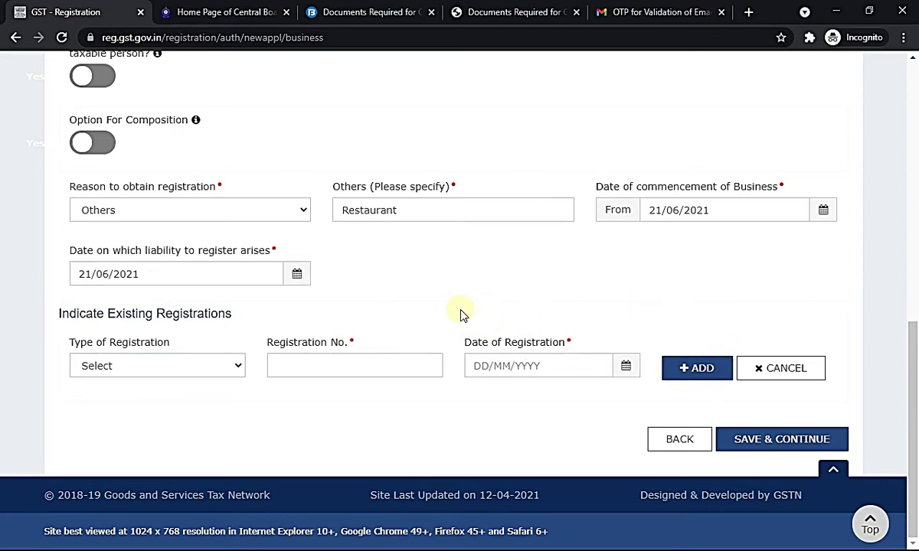
{"action": "left_click", "coordinate": [781, 374]}
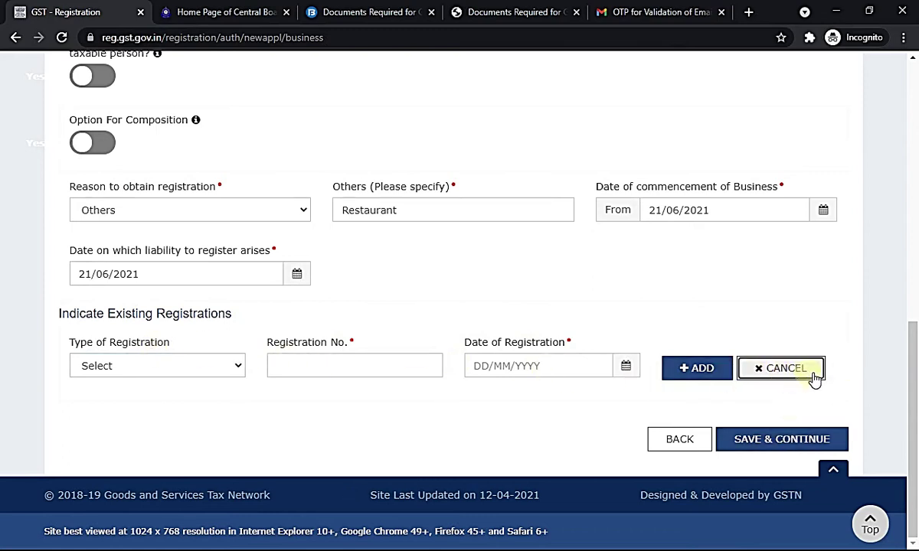
{"action": "left_click", "coordinate": [769, 440]}
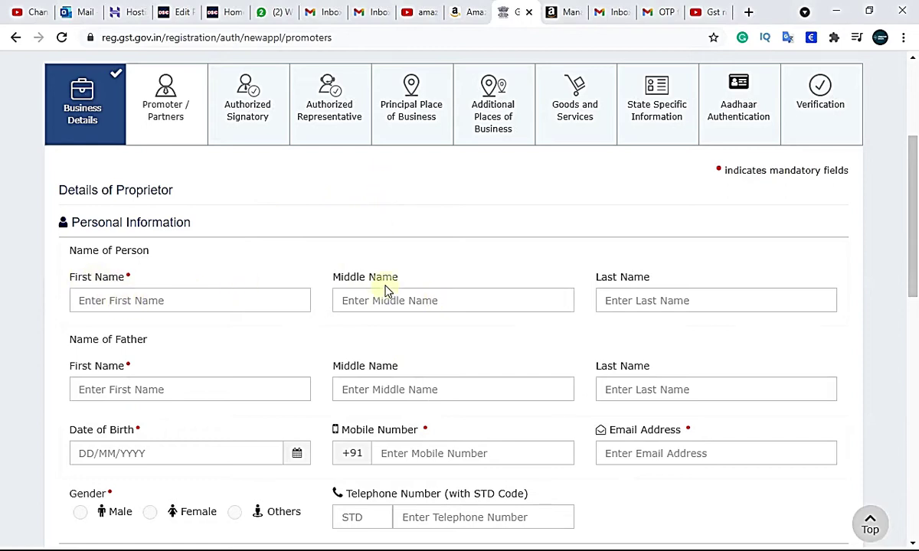
Enter the proprietor's first and last name and the father's first name
{"action": "left_click", "coordinate": [195, 309]}
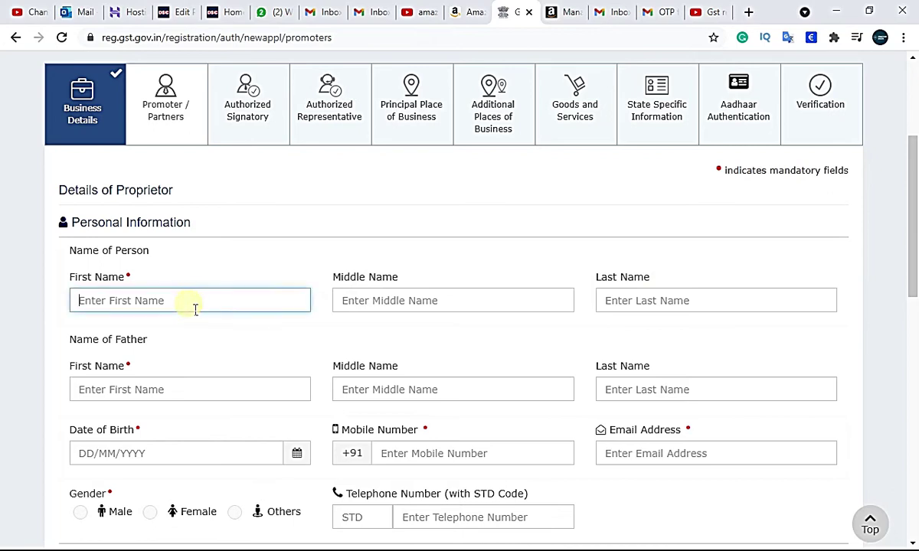
{"action": "type", "text": "Shahrukh"}
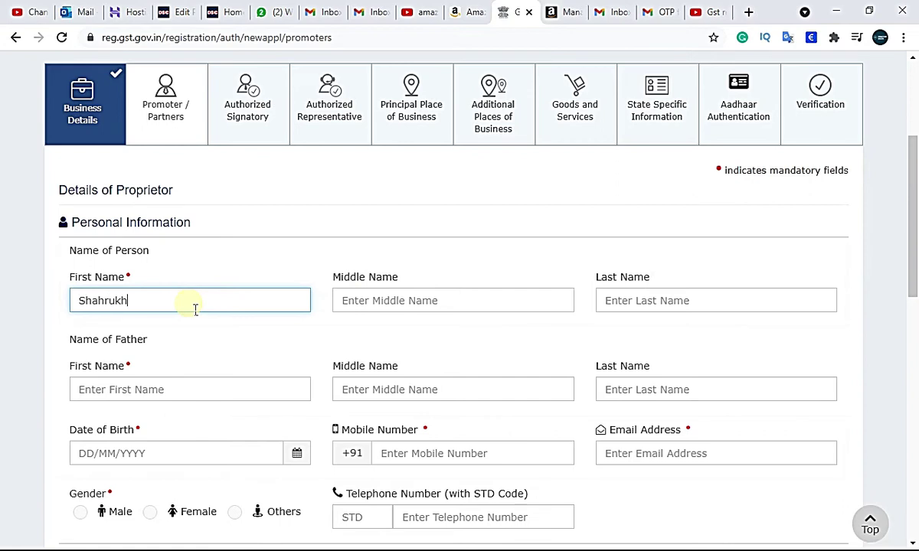
{"action": "key", "text": "Tab"}
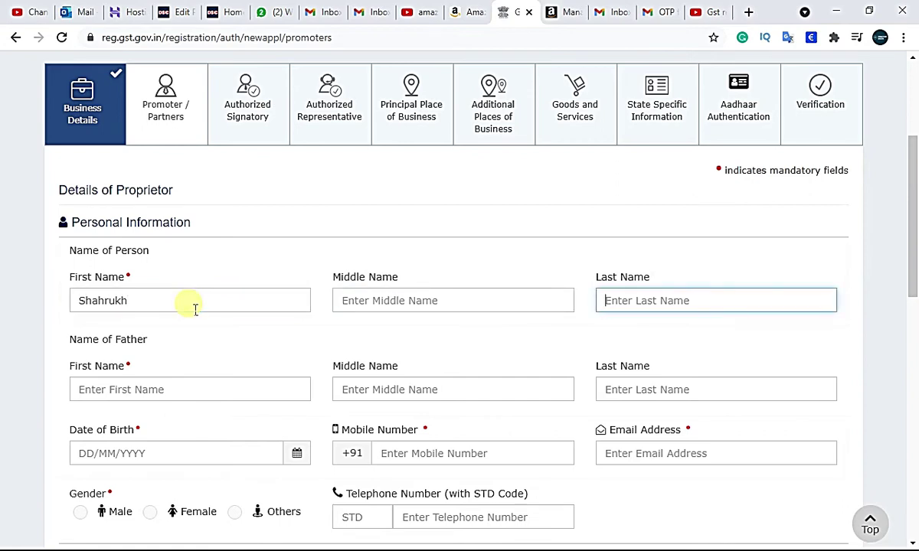
{"action": "type", "text": "Chu"}
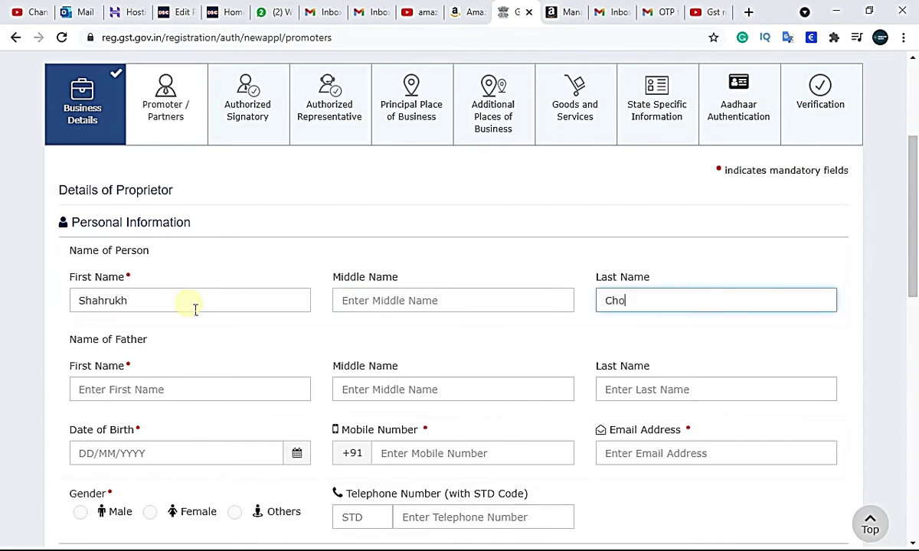
{"action": "scroll", "coordinate": [165, 307], "scroll_direction": "down", "scroll_amount": 1}
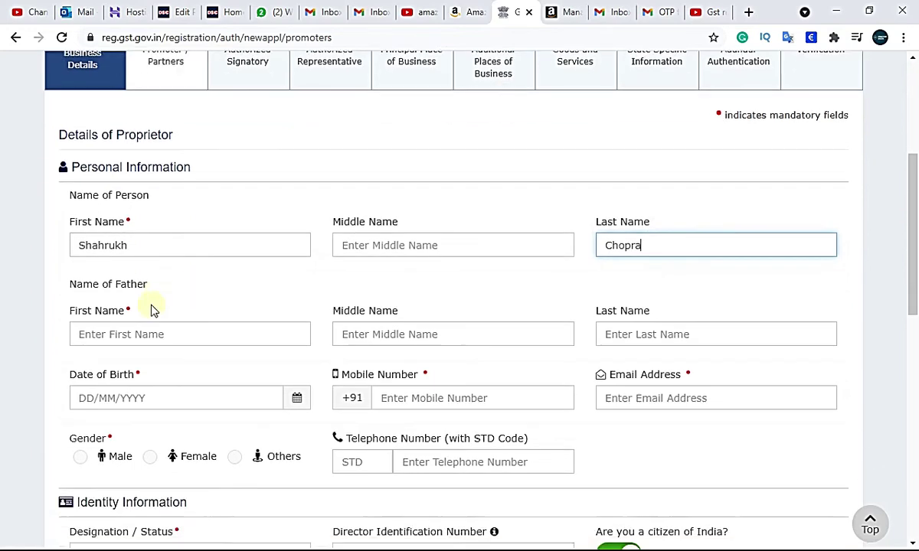
{"action": "left_click", "coordinate": [142, 324]}
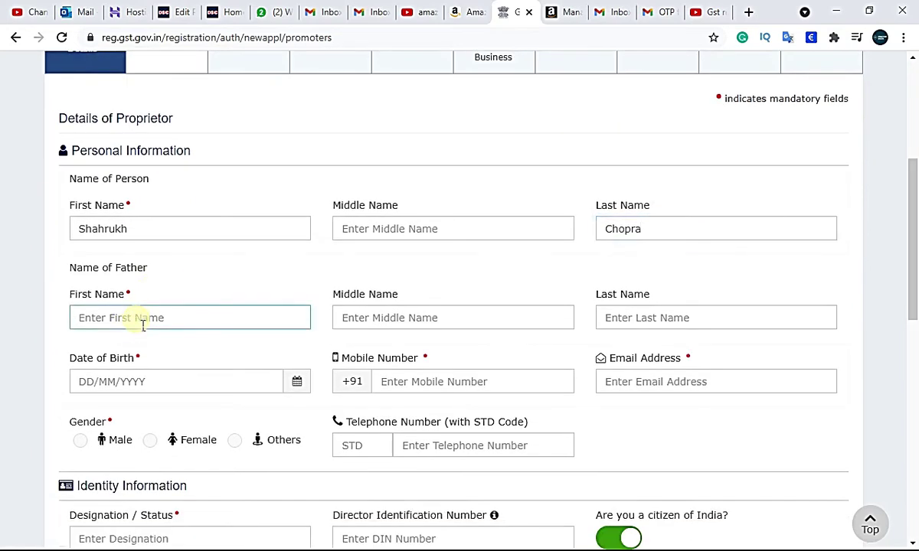
{"action": "type", "text": "Salman"}
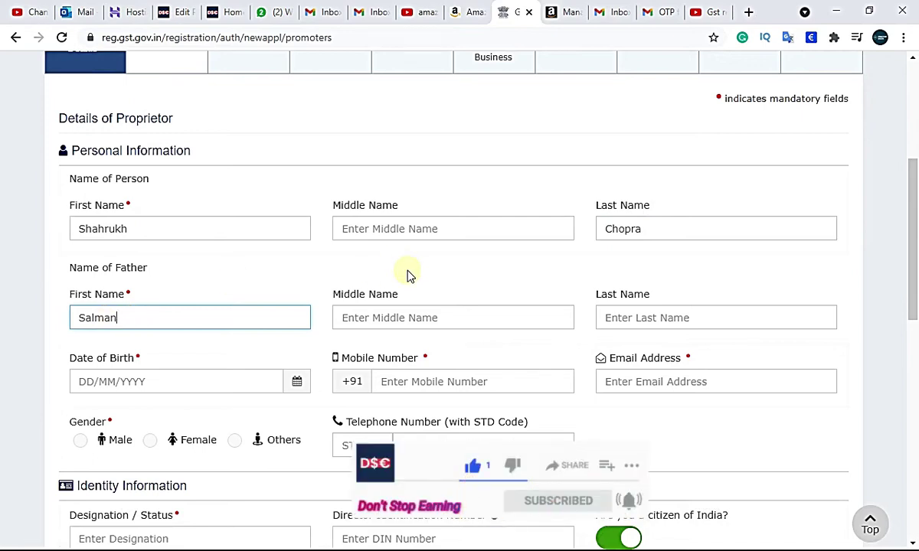
Set the proprietor's date of birth, Male gender and designation Proprietor
{"action": "scroll", "coordinate": [4, 291], "scroll_direction": "down", "scroll_amount": 1}
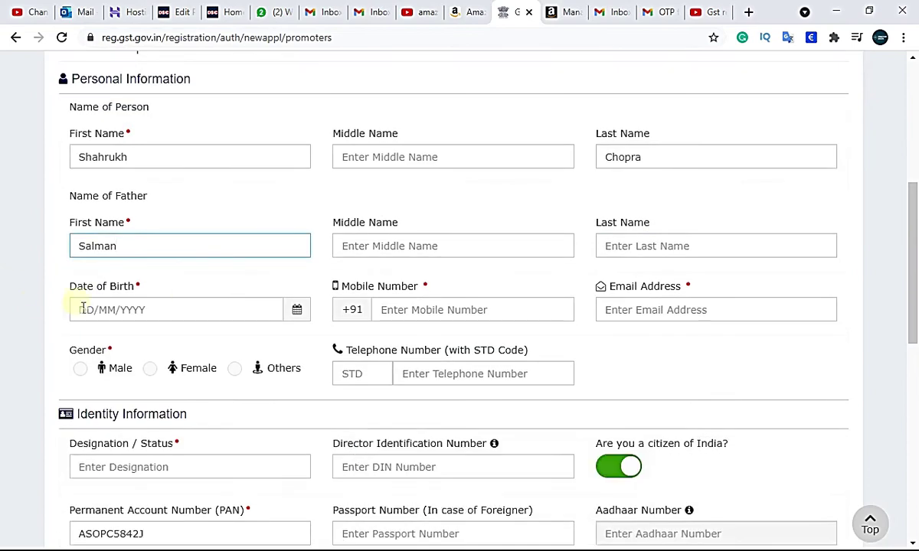
{"action": "left_click", "coordinate": [296, 310]}
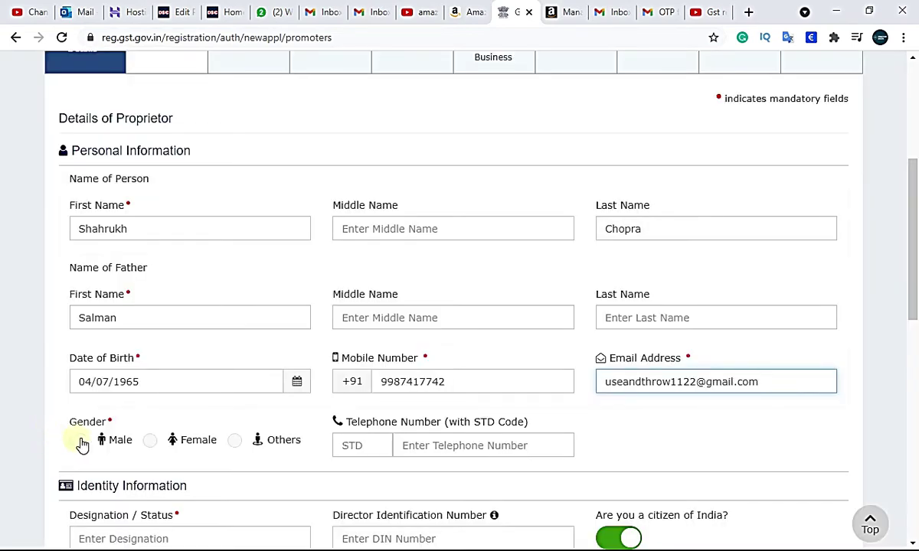
{"action": "left_click", "coordinate": [81, 441]}
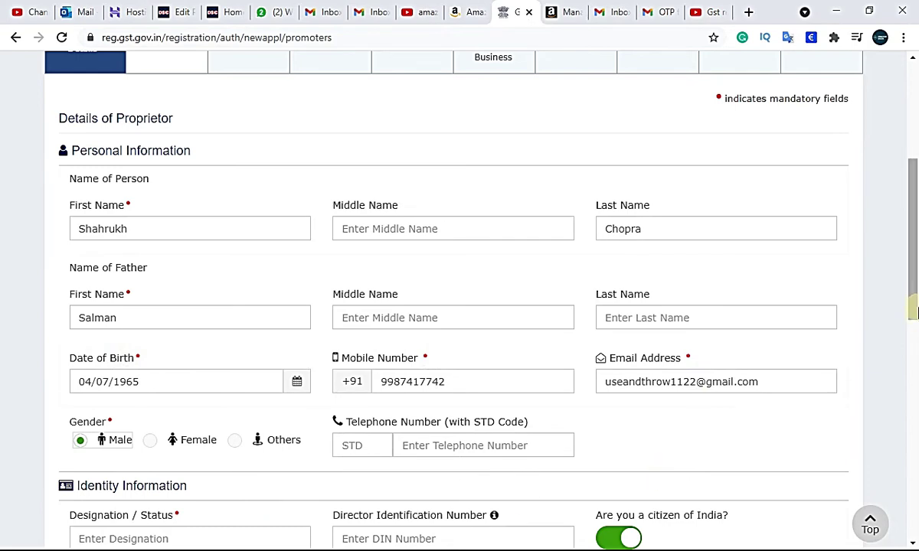
{"action": "left_click", "coordinate": [151, 540]}
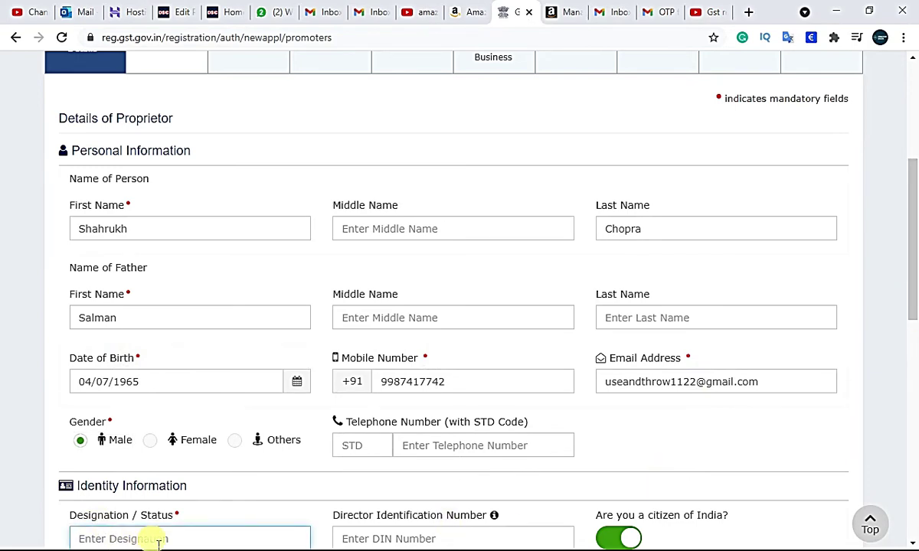
{"action": "type", "text": "Pro"}
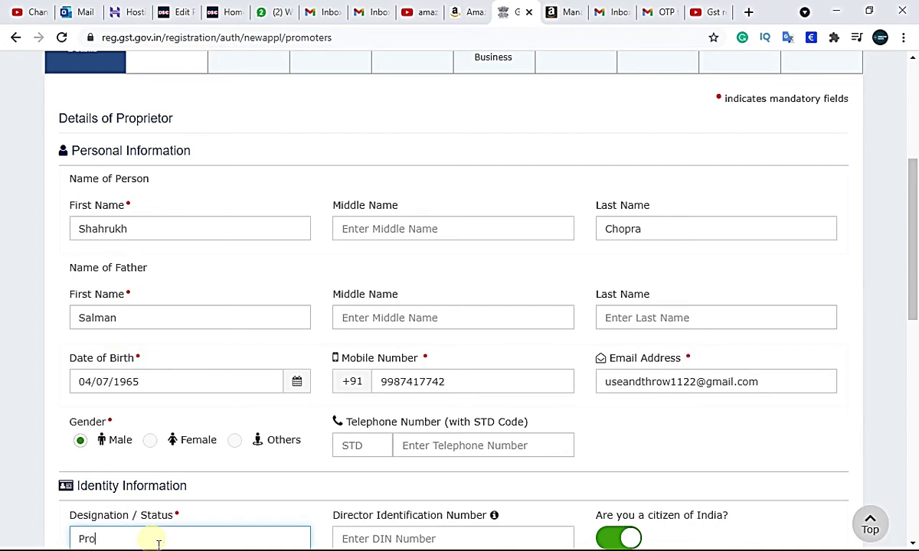
{"action": "type", "text": "prieter"}
{"action": "key", "text": "BackSpace"}
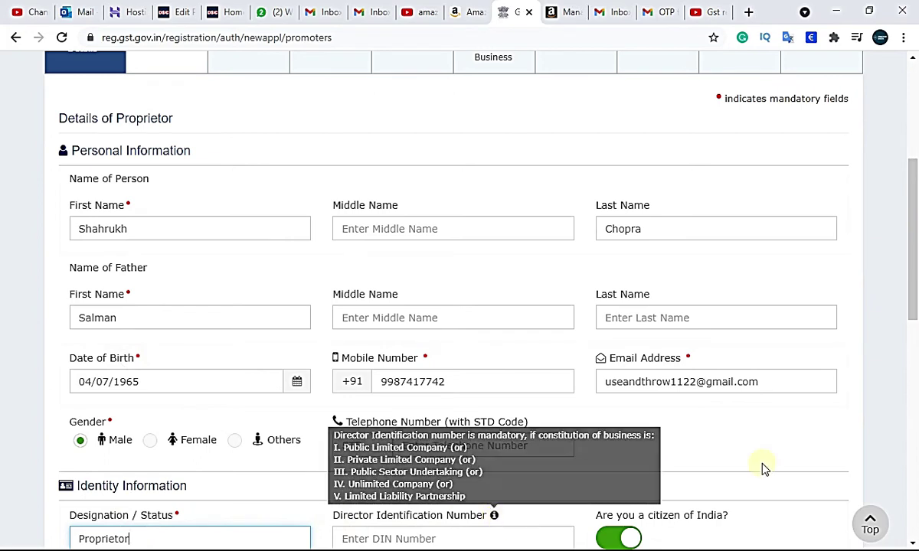
{"action": "scroll", "coordinate": [909, 291], "scroll_direction": "down", "scroll_amount": 5}
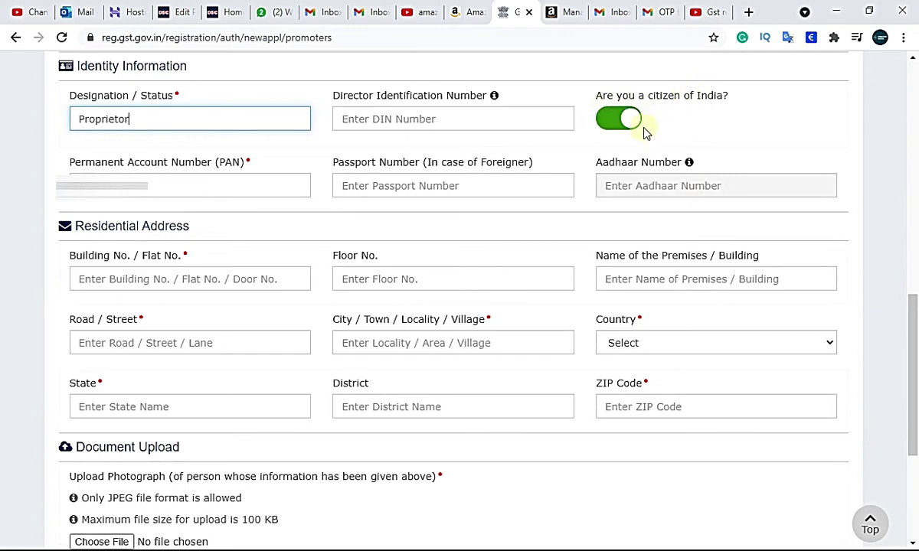
Fill the residential address with PIN 400051 and note the JPEG, 100 KB photo limits
{"action": "left_click", "coordinate": [145, 288]}
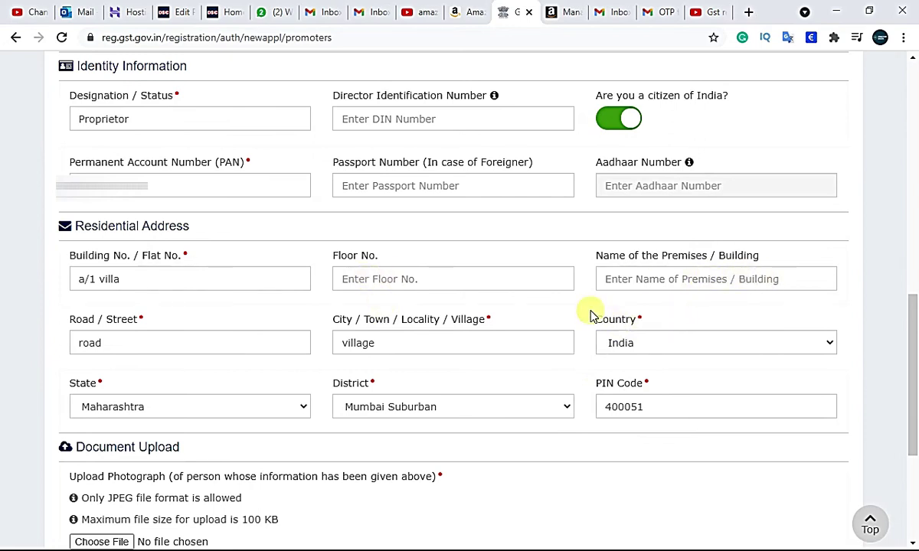
{"action": "scroll", "coordinate": [591, 315], "scroll_direction": "down", "scroll_amount": 1}
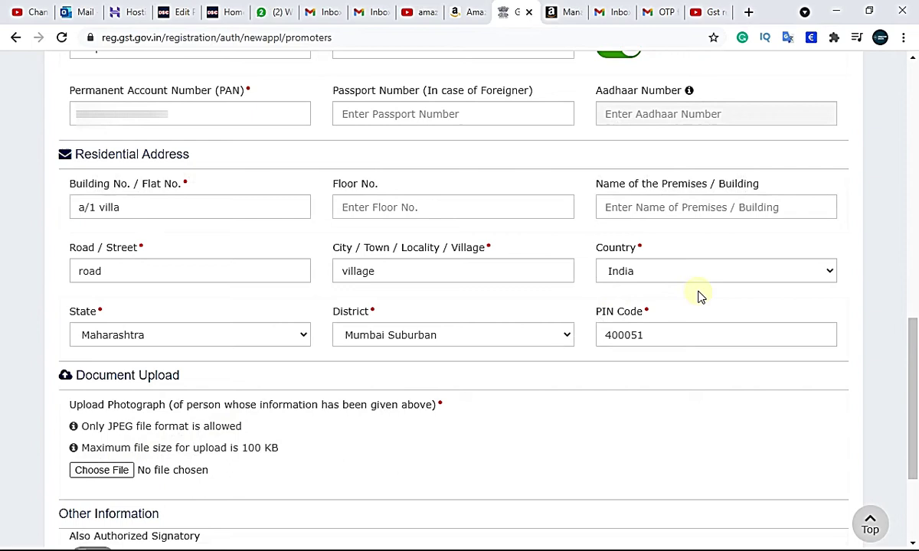
{"action": "mouse_move", "coordinate": [913, 363]}
{"action": "left_mouse_down"}
{"action": "mouse_move", "coordinate": [912, 406]}
{"action": "mouse_move", "coordinate": [912, 373]}
{"action": "left_mouse_up"}
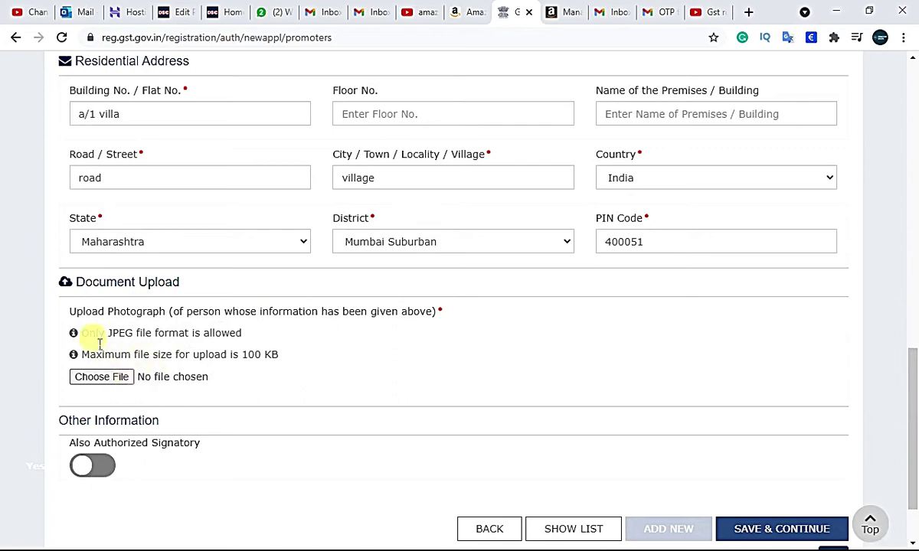
{"action": "mouse_move", "coordinate": [95, 333]}
{"action": "left_mouse_down"}
{"action": "mouse_move", "coordinate": [215, 334]}
{"action": "mouse_move", "coordinate": [236, 344]}
{"action": "mouse_move", "coordinate": [220, 337]}
{"action": "left_mouse_up"}
{"action": "left_click_drag", "start_coordinate": [97, 354], "coordinate": [307, 354]}
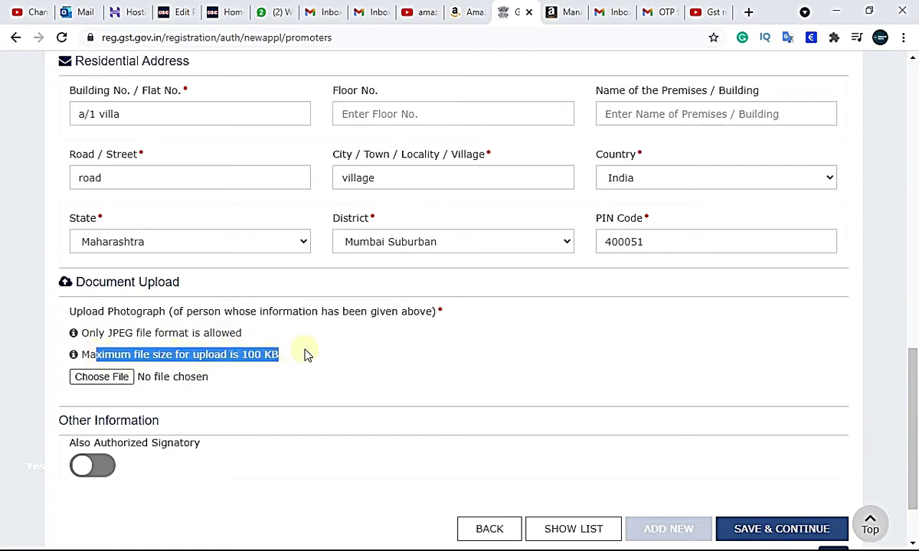
{"action": "left_click", "coordinate": [502, 354]}
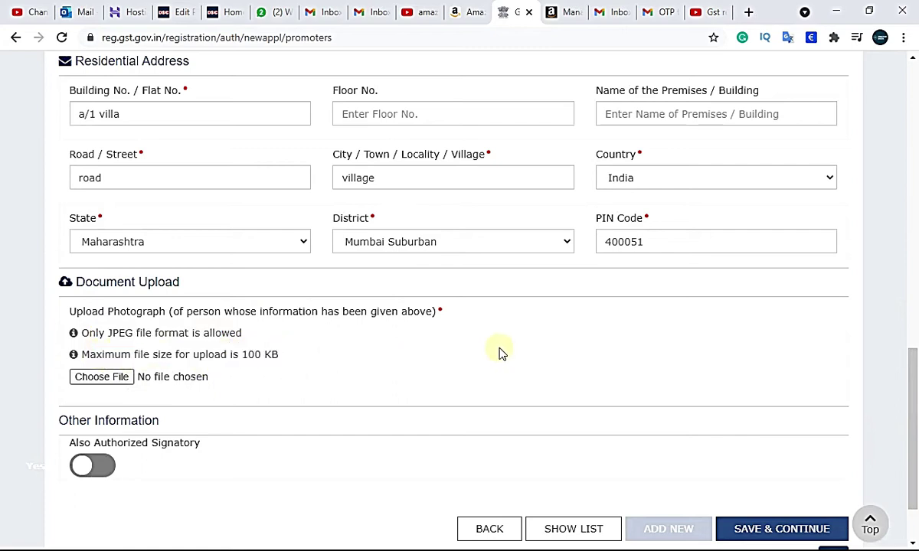
Upload the proprietor's photo, make them also Authorized Signatory, and save
{"action": "left_click", "coordinate": [100, 376]}
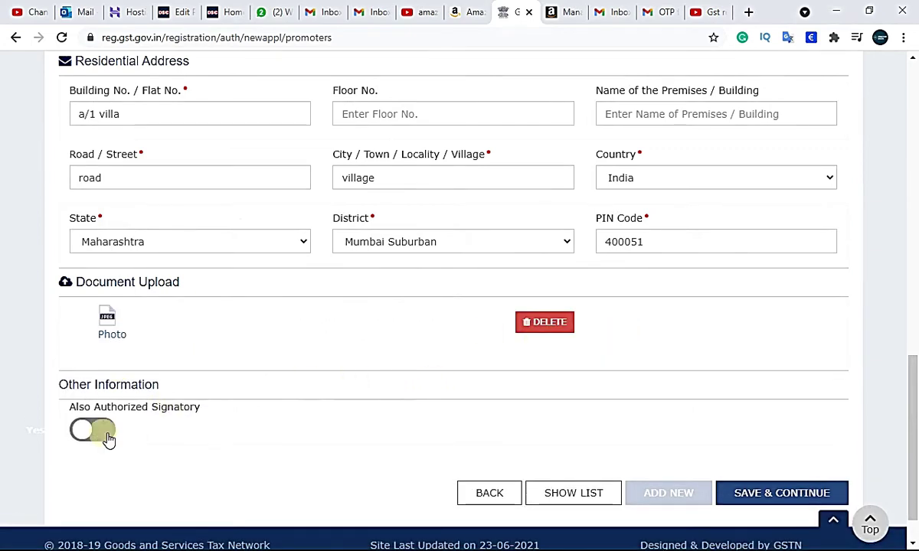
{"action": "left_click_drag", "start_coordinate": [67, 408], "coordinate": [207, 411]}
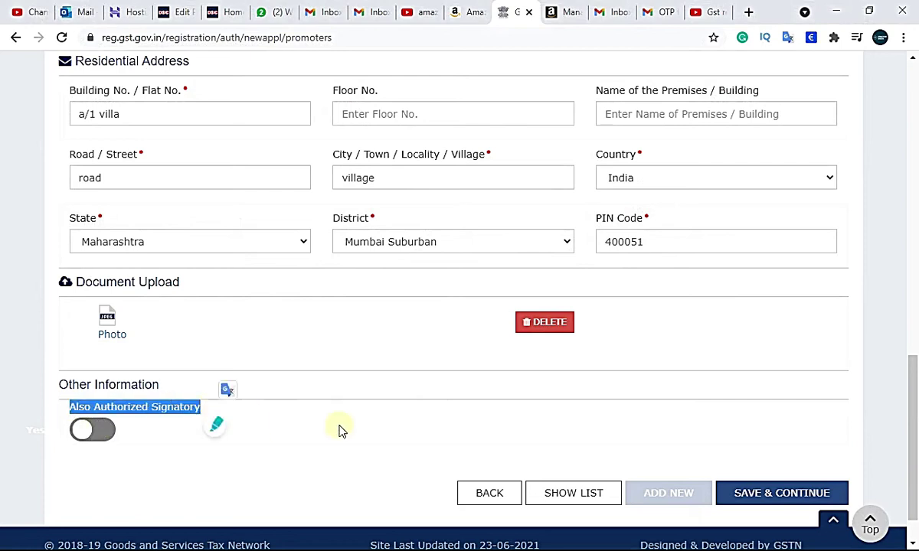
{"action": "left_click", "coordinate": [153, 417]}
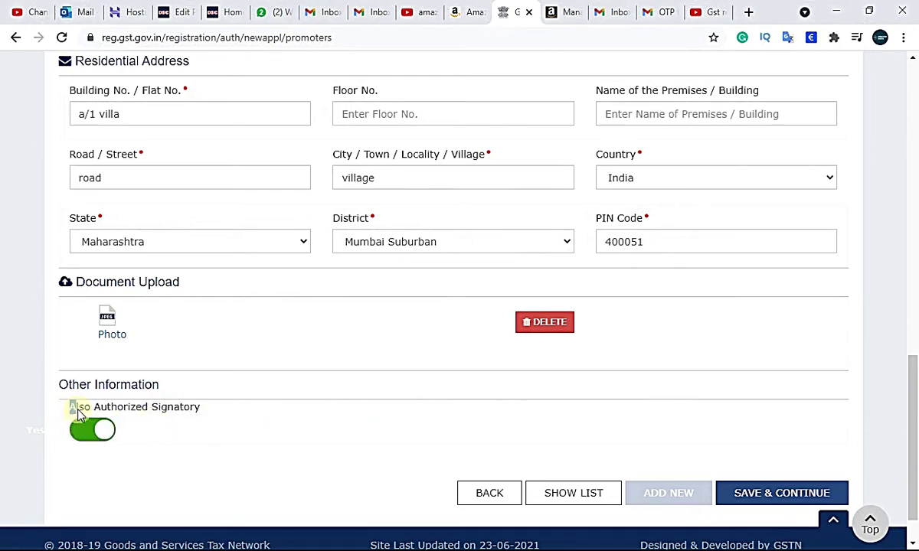
{"action": "left_click_drag", "start_coordinate": [76, 411], "coordinate": [211, 414]}
{"action": "left_click", "coordinate": [464, 423]}
{"action": "left_click", "coordinate": [768, 493]}
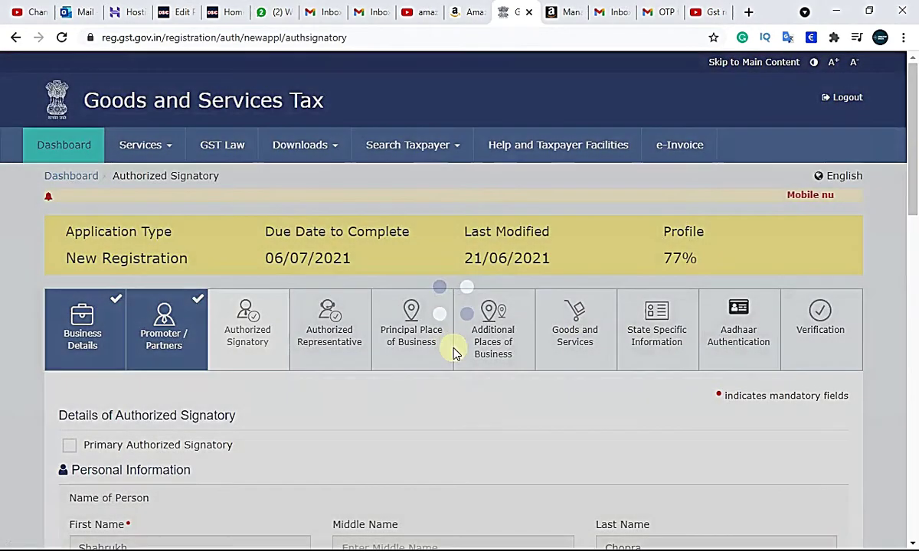
Mark the proprietor as Primary Authorized Signatory and save the Authorized Signatory details
{"action": "scroll", "coordinate": [458, 354], "scroll_direction": "down", "scroll_amount": 3}
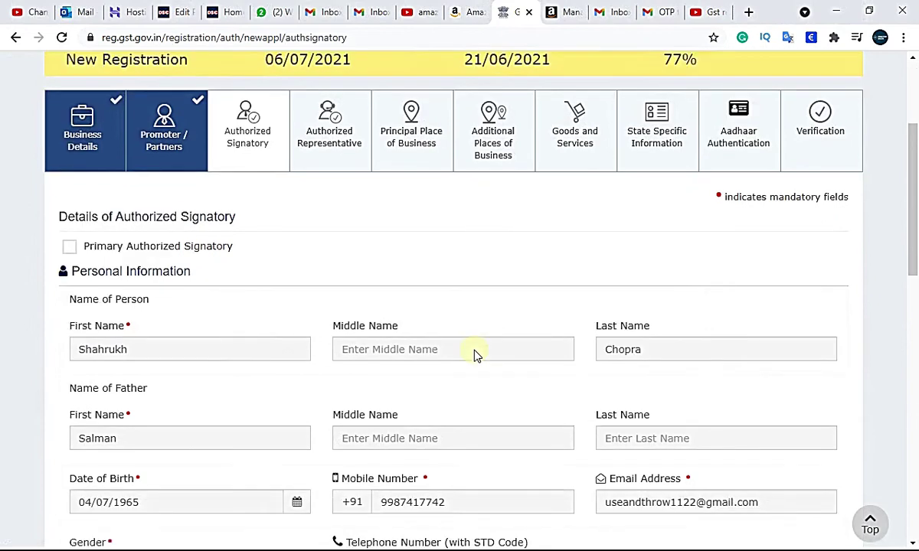
{"action": "scroll", "coordinate": [475, 354], "scroll_direction": "down", "scroll_amount": 1}
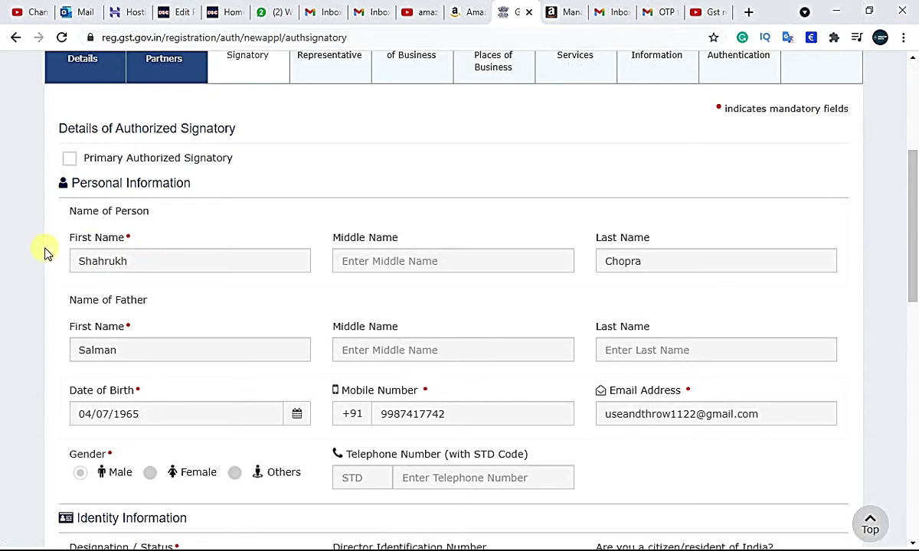
{"action": "left_click_drag", "start_coordinate": [94, 130], "coordinate": [266, 133]}
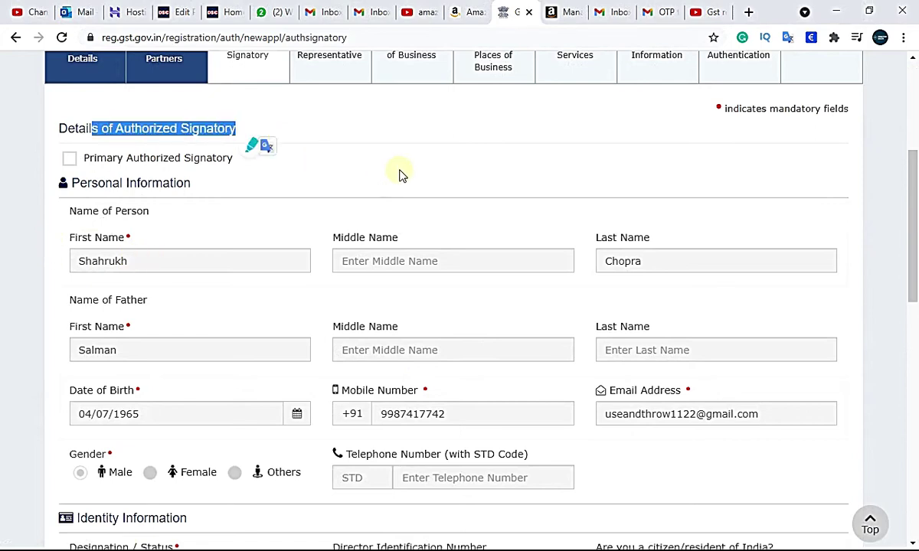
{"action": "scroll", "coordinate": [21, 297], "scroll_direction": "down", "scroll_amount": 2}
{"action": "scroll", "coordinate": [179, 263], "scroll_direction": "down", "scroll_amount": 1}
{"action": "scroll", "coordinate": [178, 260], "scroll_direction": "up", "scroll_amount": 2}
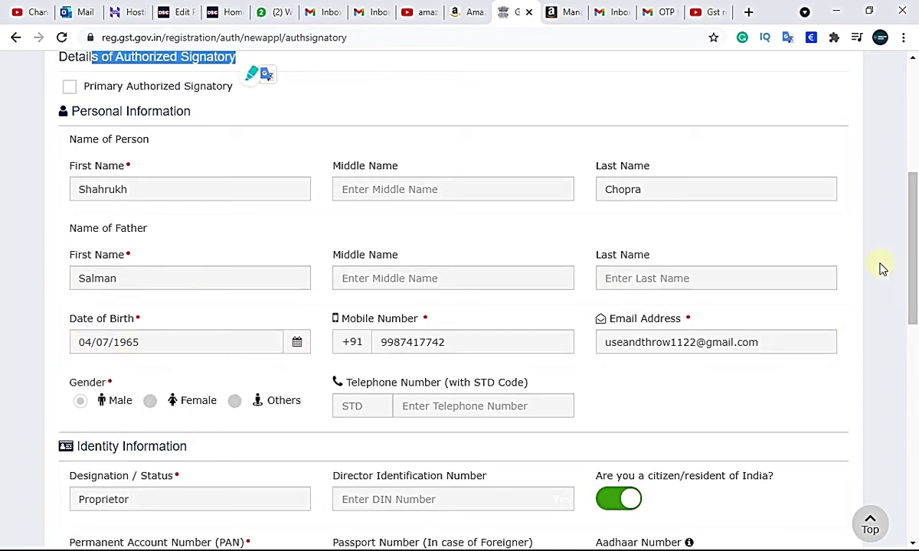
{"action": "scroll", "coordinate": [88, 266], "scroll_direction": "up", "scroll_amount": 3}
{"action": "left_click", "coordinate": [70, 301]}
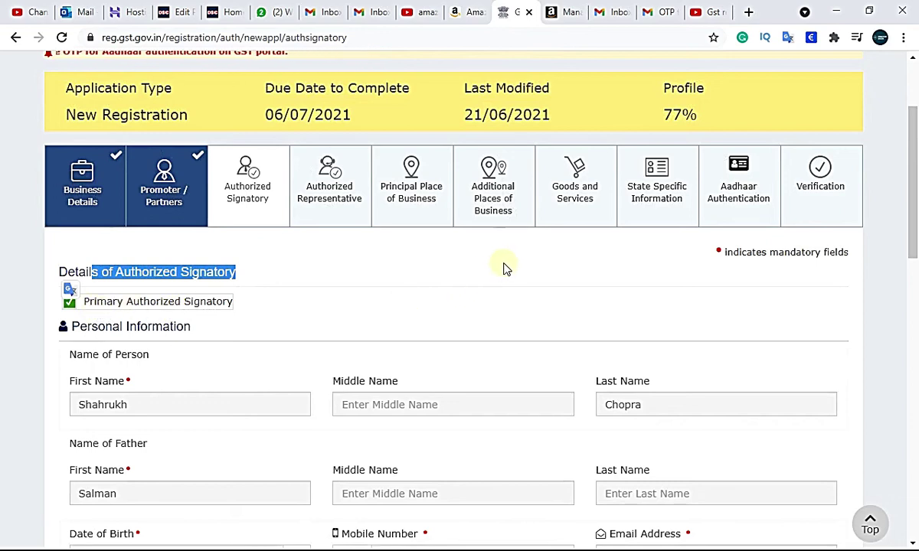
{"action": "left_click", "coordinate": [492, 311]}
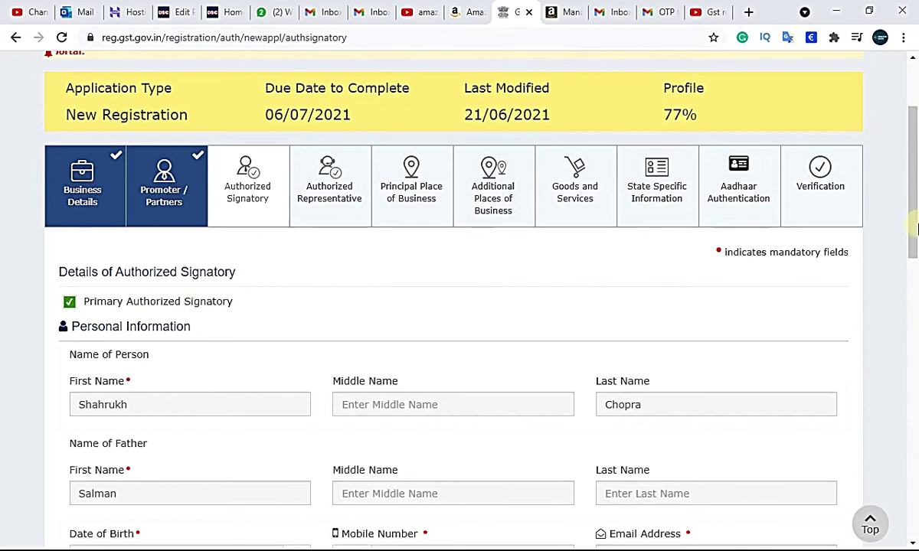
{"action": "left_click_drag", "start_coordinate": [913, 170], "coordinate": [913, 452]}
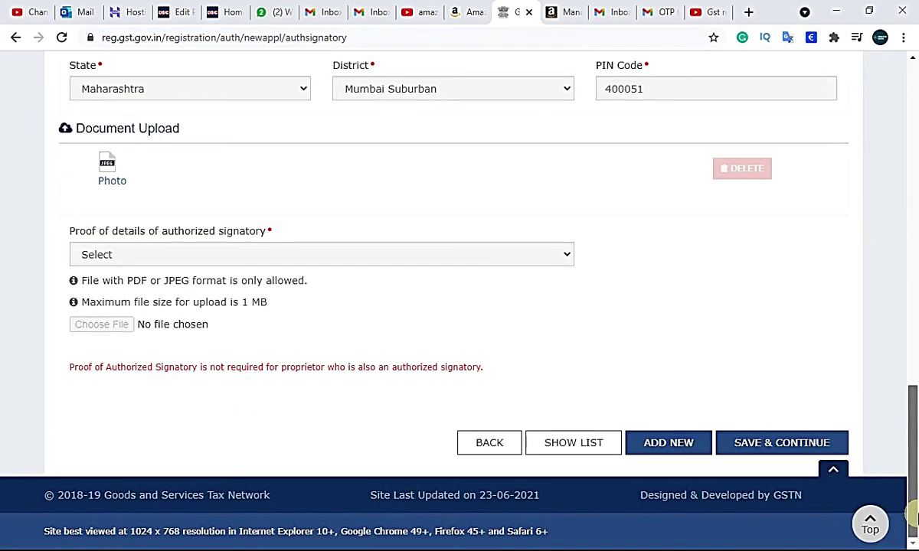
{"action": "left_click", "coordinate": [801, 452]}
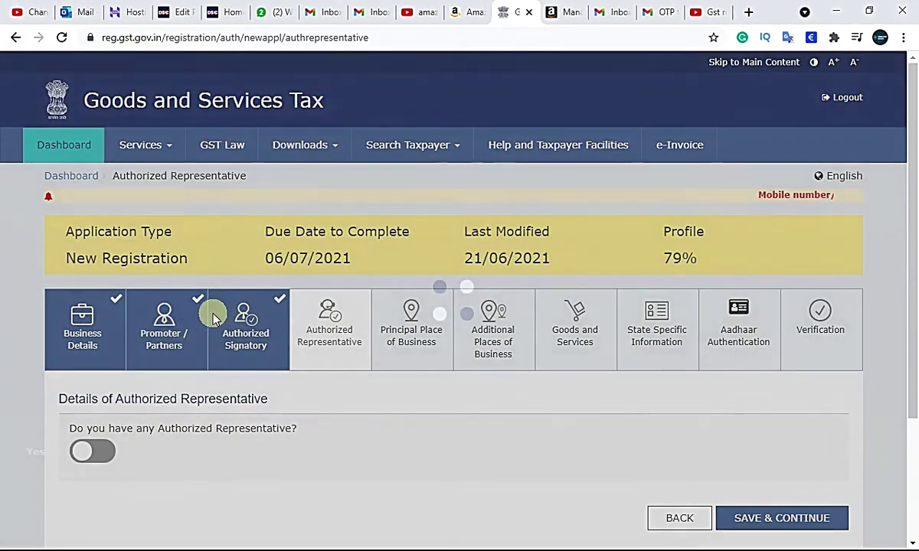
{"action": "scroll", "coordinate": [421, 390], "scroll_direction": "down", "scroll_amount": 1}
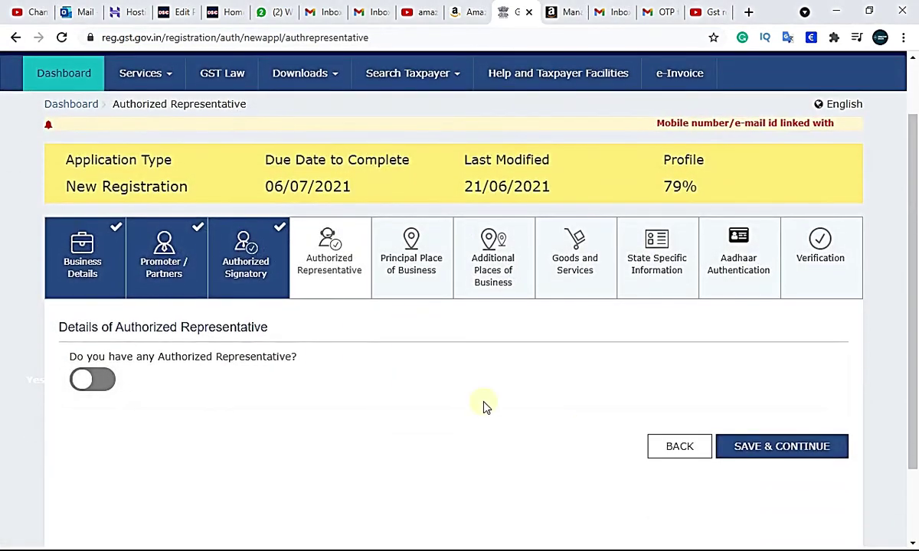
{"action": "left_click", "coordinate": [775, 444]}
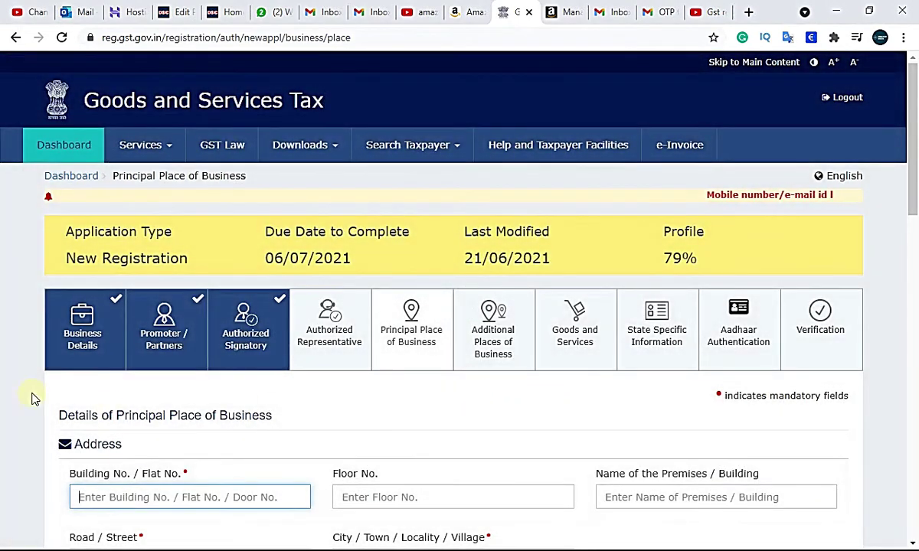
{"action": "scroll", "coordinate": [30, 398], "scroll_direction": "down", "scroll_amount": 4}
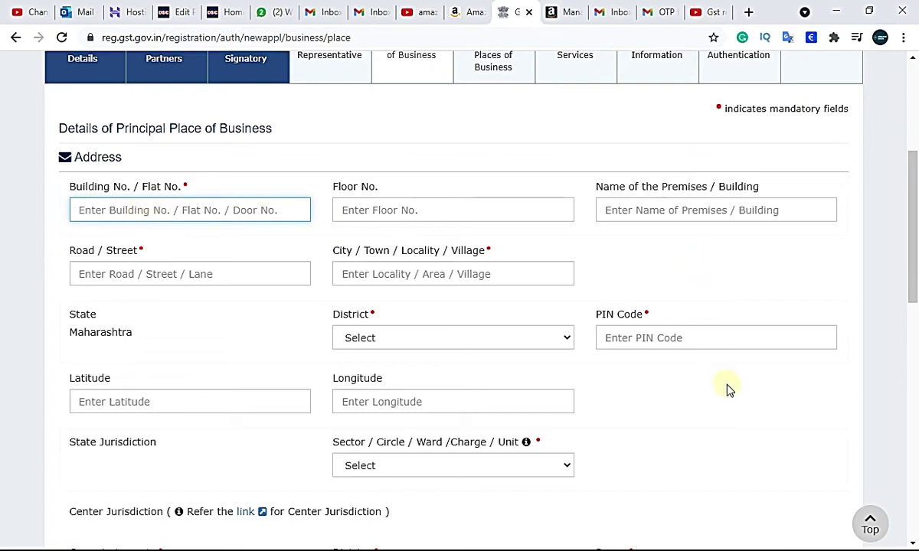
{"action": "left_click", "coordinate": [749, 267]}
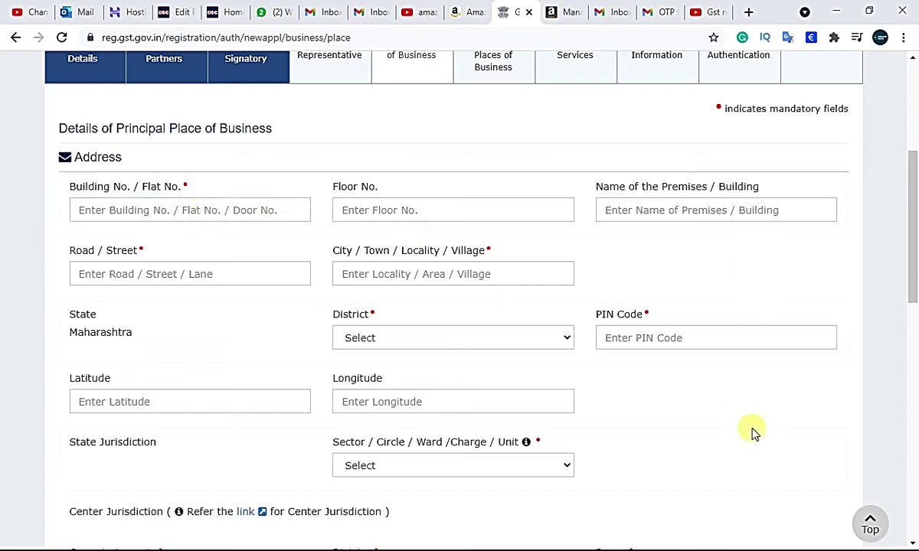
{"action": "scroll", "coordinate": [769, 279], "scroll_direction": "up", "scroll_amount": 1}
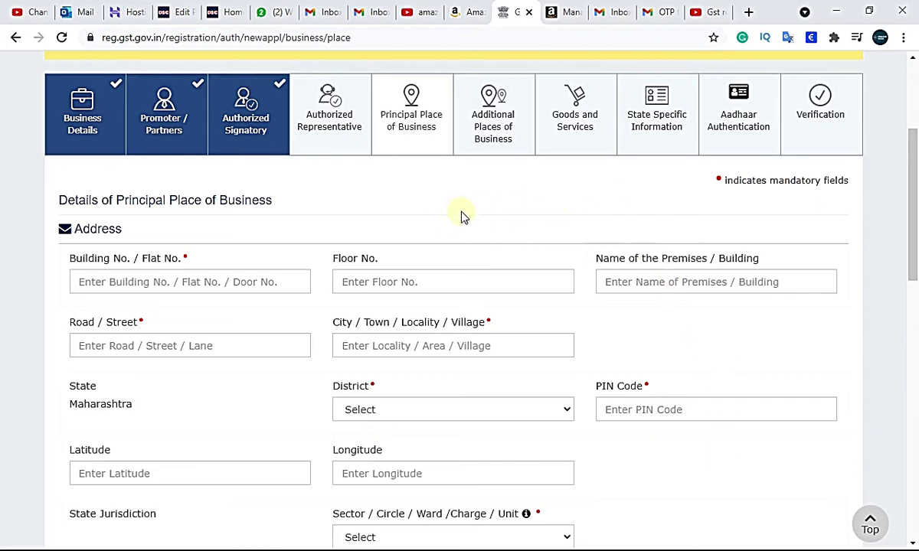
{"action": "scroll", "coordinate": [696, 344], "scroll_direction": "down", "scroll_amount": 5}
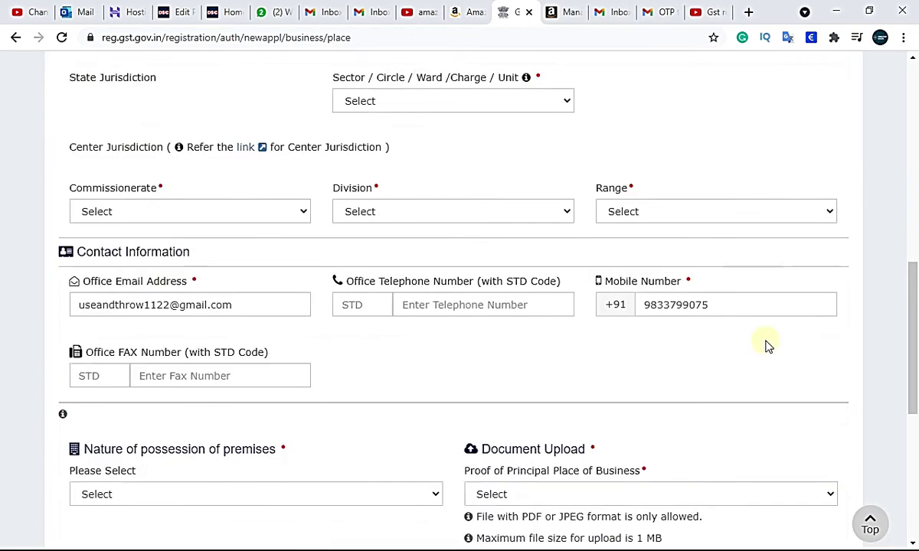
{"action": "scroll", "coordinate": [802, 369], "scroll_direction": "up", "scroll_amount": 1}
{"action": "scroll", "coordinate": [802, 369], "scroll_direction": "up", "scroll_amount": 3}
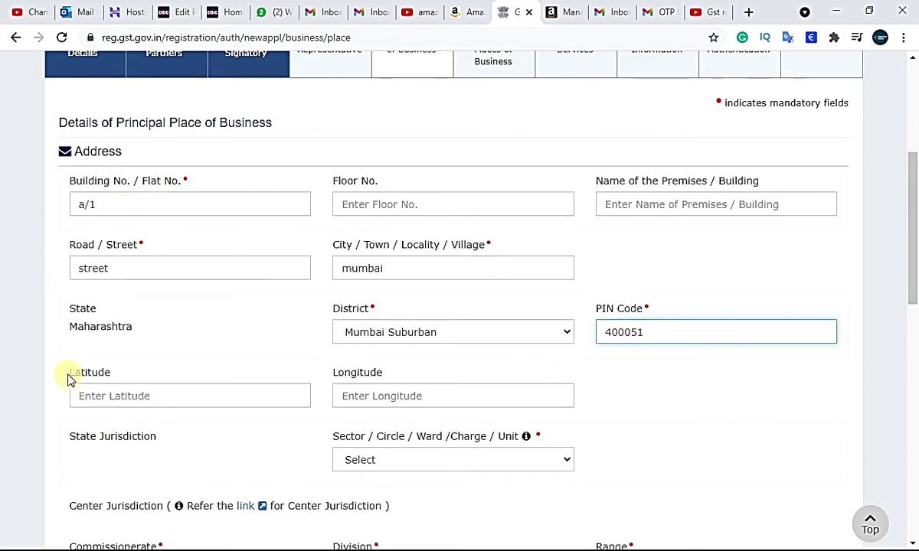
Confirm the PIN and choose MALAD-EAST_704 as the jurisdiction sector
{"action": "left_click", "coordinate": [139, 375]}
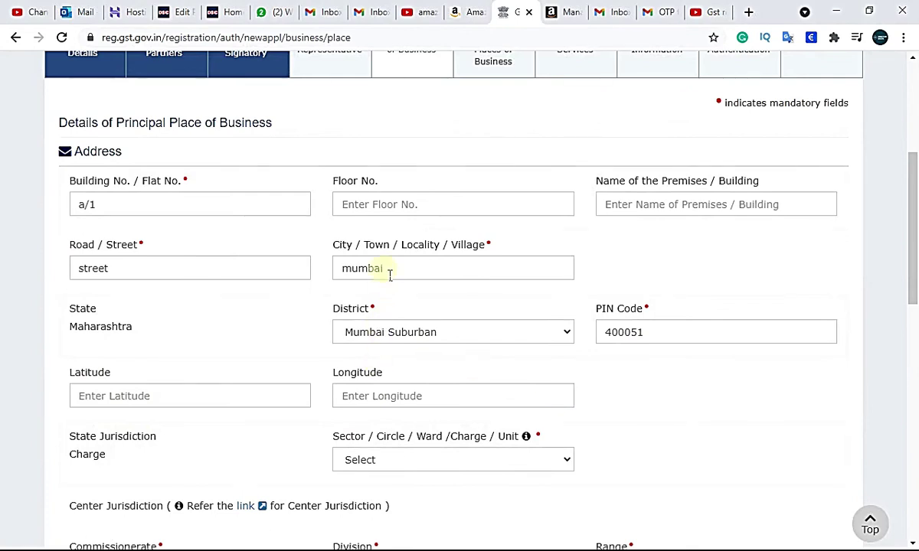
{"action": "left_click", "coordinate": [554, 466]}
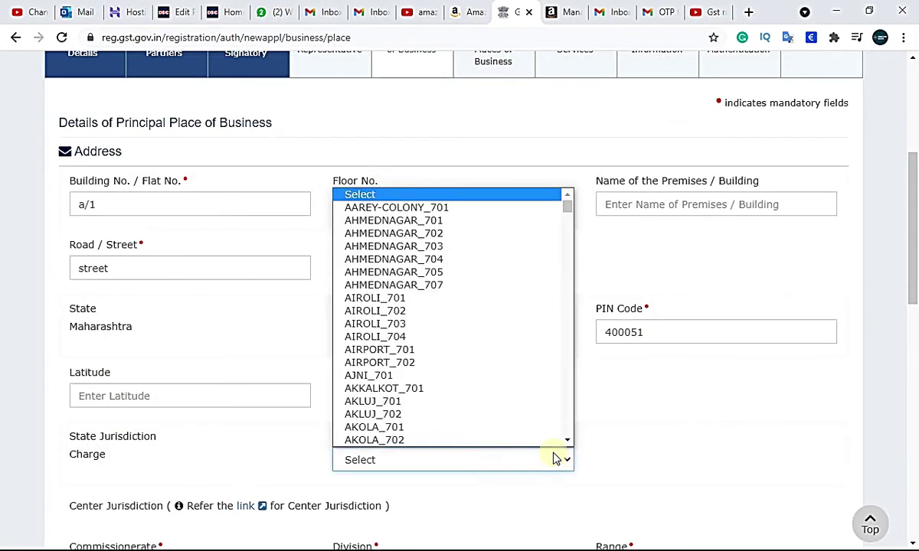
{"action": "scroll", "coordinate": [490, 328], "scroll_direction": "down", "scroll_amount": 6}
{"action": "scroll", "coordinate": [493, 327], "scroll_direction": "down", "scroll_amount": 20}
{"action": "scroll", "coordinate": [492, 329], "scroll_direction": "down", "scroll_amount": 20}
{"action": "scroll", "coordinate": [492, 329], "scroll_direction": "down", "scroll_amount": 20}
{"action": "scroll", "coordinate": [493, 329], "scroll_direction": "up", "scroll_amount": 10}
{"action": "scroll", "coordinate": [492, 329], "scroll_direction": "up", "scroll_amount": 4}
{"action": "left_click", "coordinate": [420, 355]}
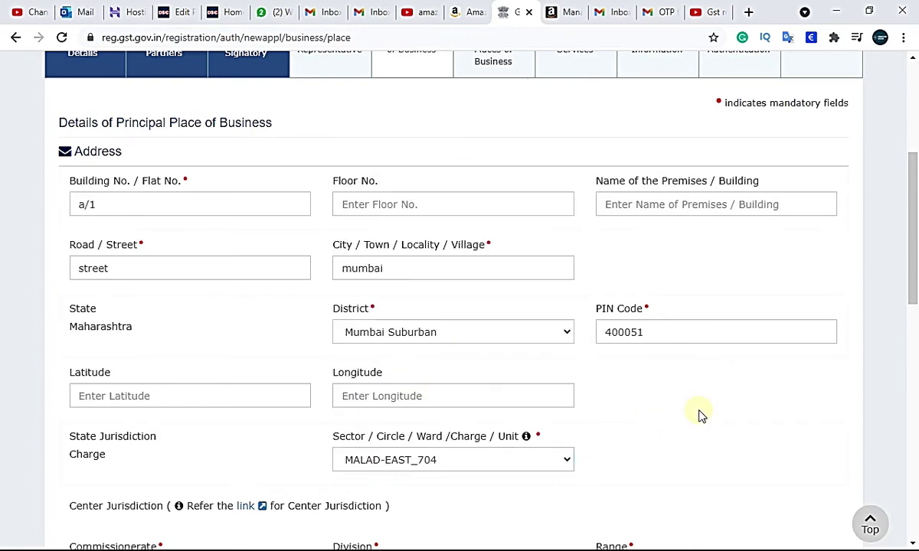
Set Commissionerate MUMBAI-EAST, Division DIVISION IV and Range RANGE-II
{"action": "scroll", "coordinate": [698, 414], "scroll_direction": "down", "scroll_amount": 5}
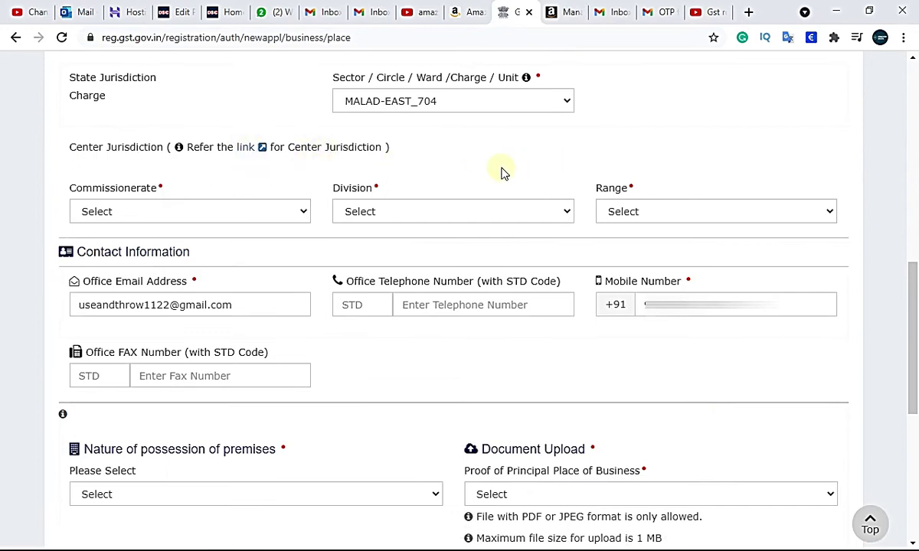
{"action": "left_click", "coordinate": [291, 212]}
{"action": "left_click", "coordinate": [237, 243]}
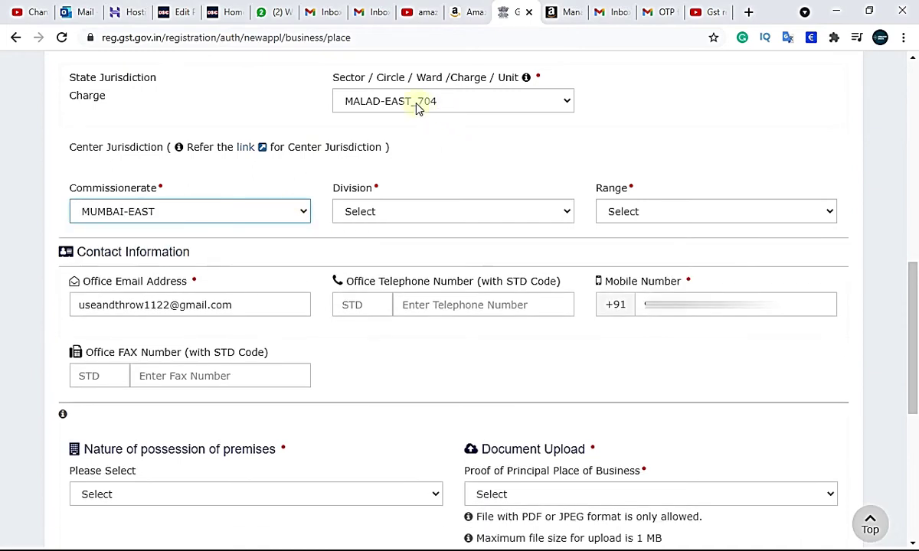
{"action": "left_click", "coordinate": [473, 215]}
{"action": "left_click", "coordinate": [457, 244]}
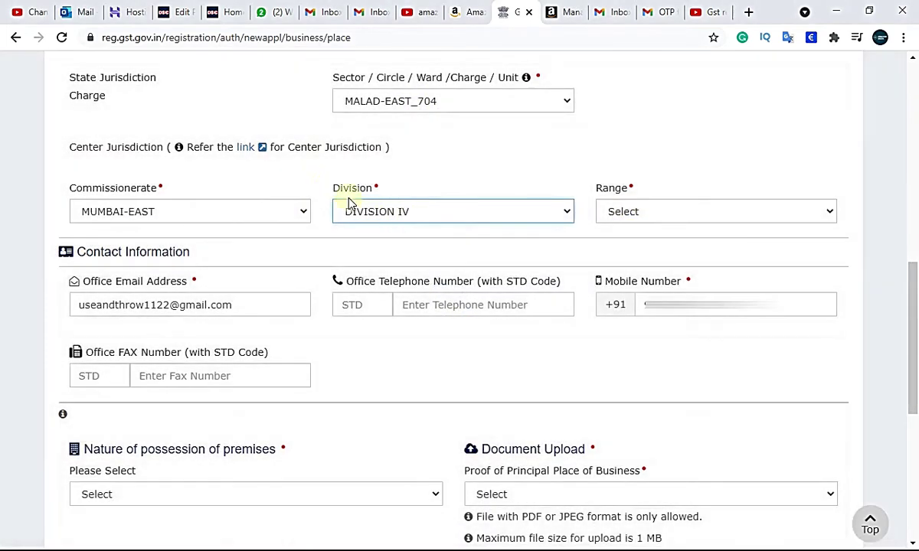
{"action": "left_click", "coordinate": [678, 213]}
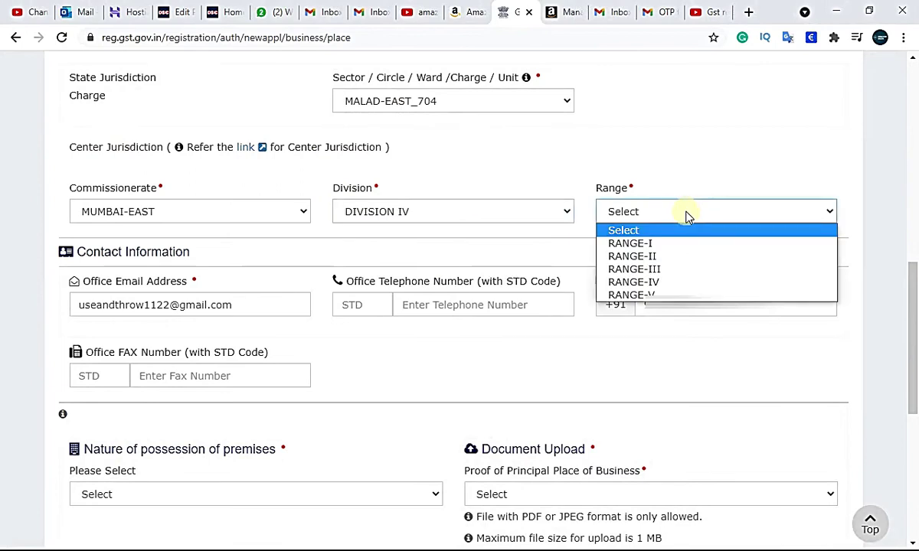
{"action": "left_click", "coordinate": [668, 257]}
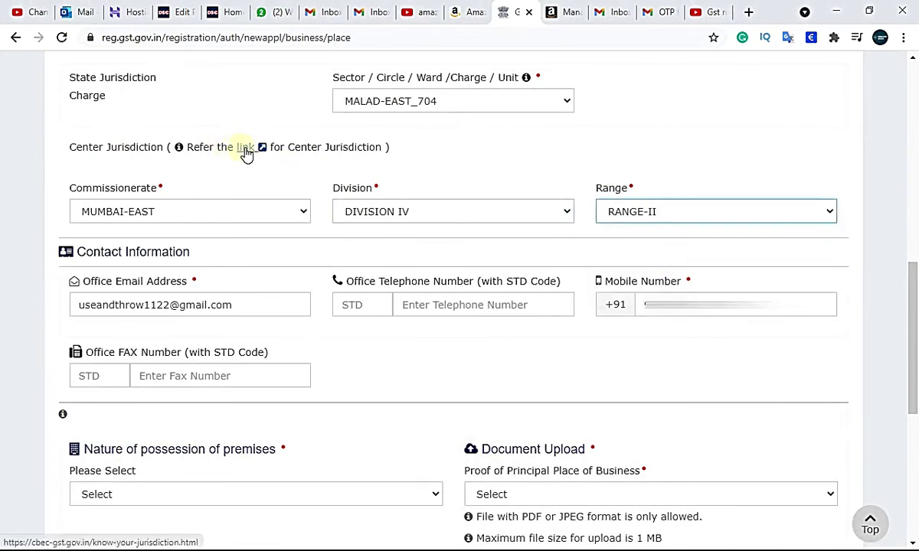
{"action": "left_click", "coordinate": [651, 151]}
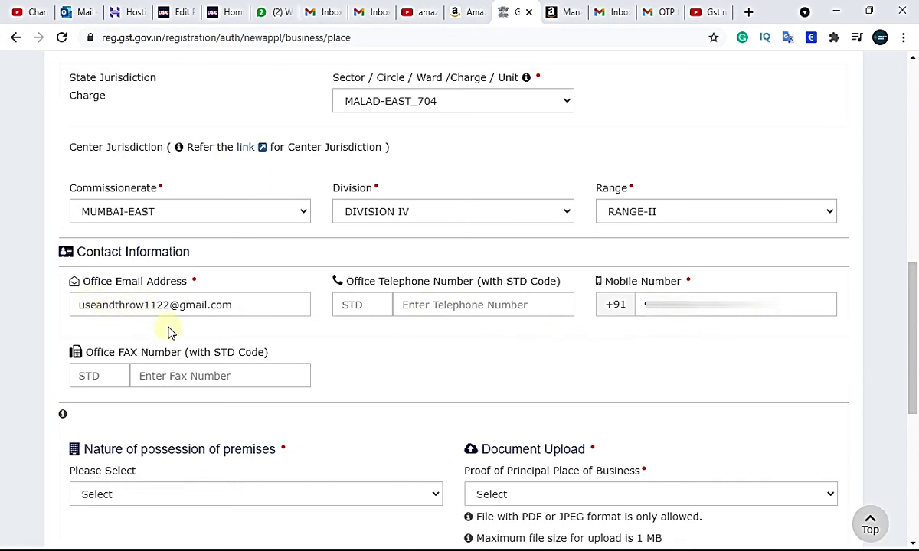
{"action": "left_click_drag", "start_coordinate": [232, 310], "coordinate": [61, 314]}
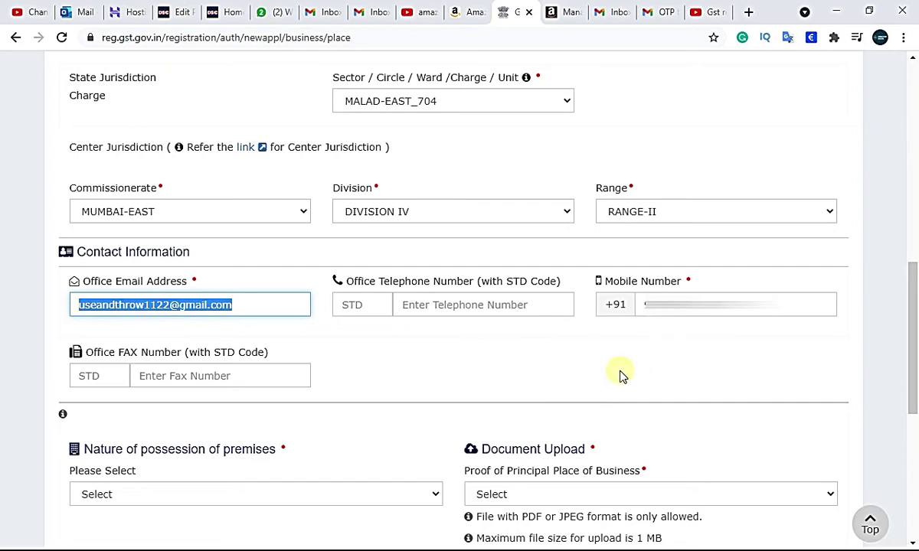
Look through the Nature of Possession of Premises options without choosing one
{"action": "scroll", "coordinate": [620, 374], "scroll_direction": "down", "scroll_amount": 3}
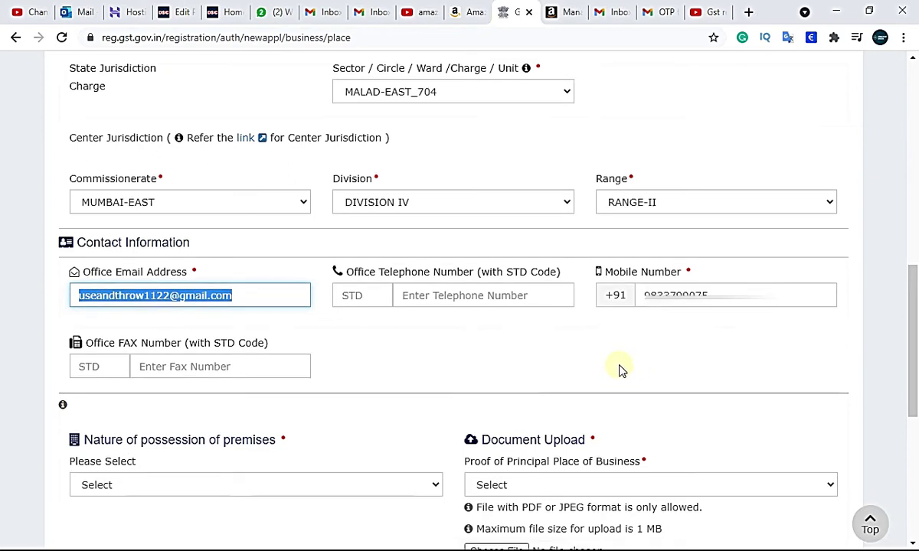
{"action": "scroll", "coordinate": [735, 351], "scroll_direction": "down", "scroll_amount": 3}
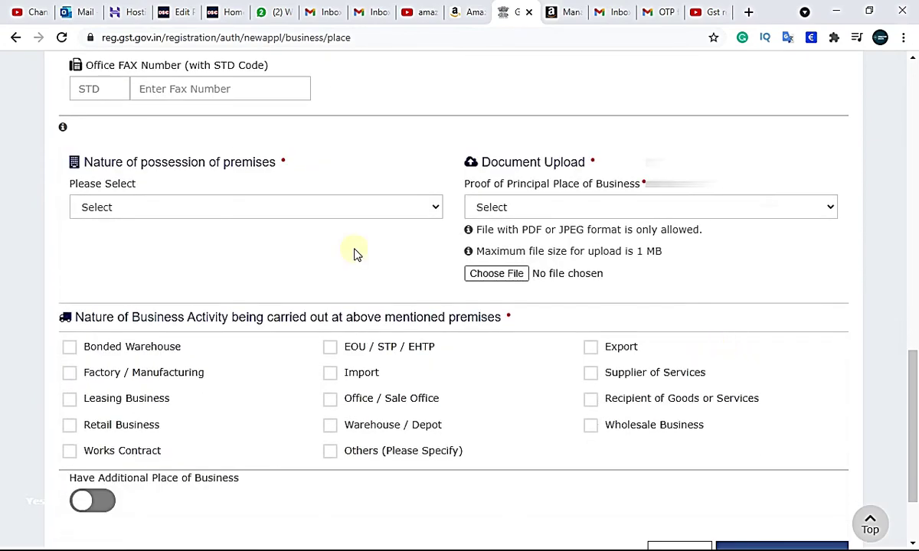
{"action": "left_click", "coordinate": [316, 216]}
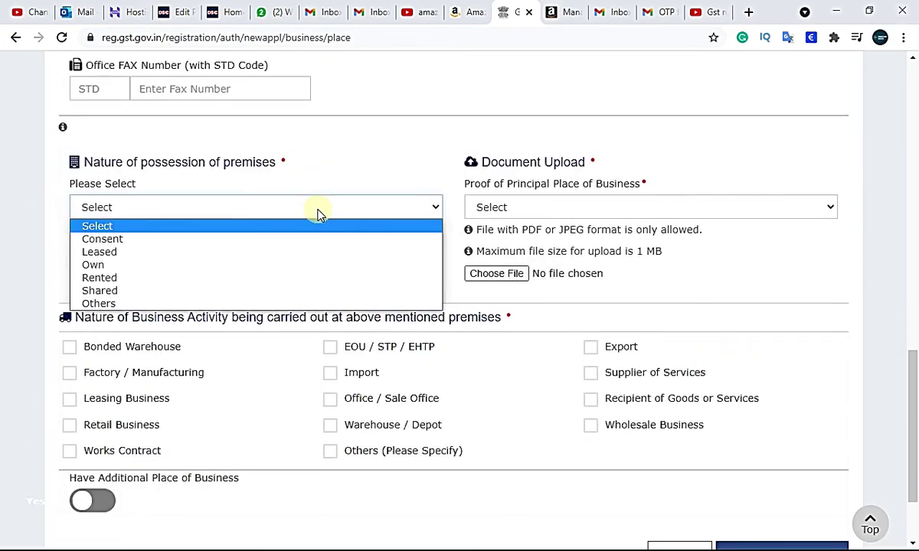
{"action": "left_click", "coordinate": [376, 159]}
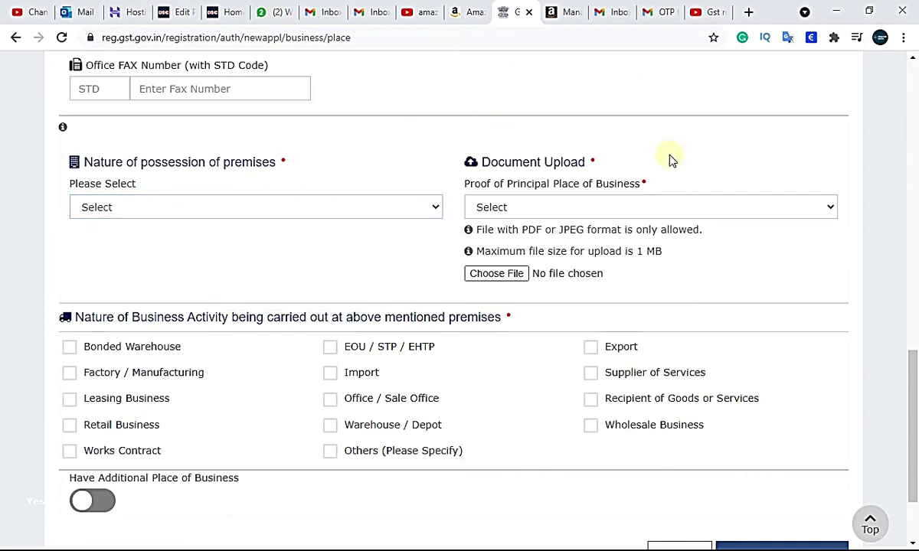
{"action": "left_click", "coordinate": [340, 209]}
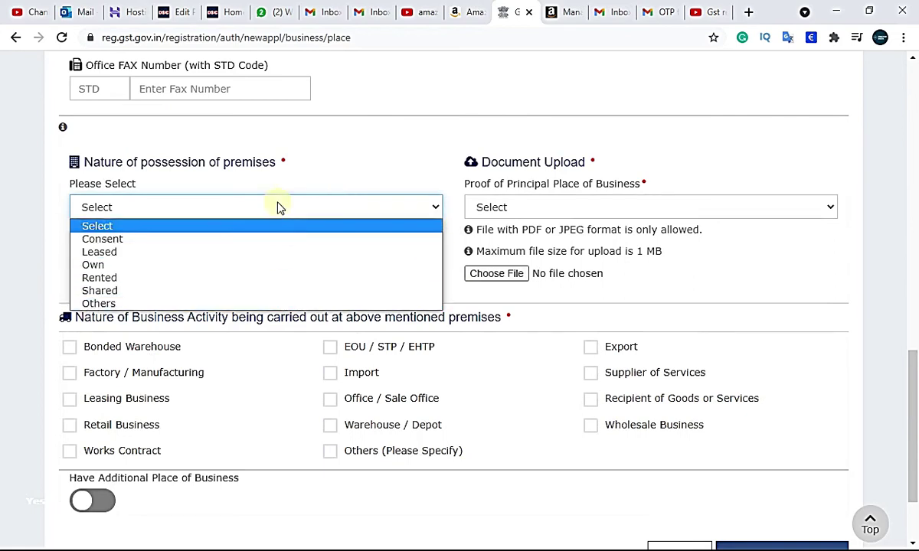
{"action": "left_click", "coordinate": [358, 152]}
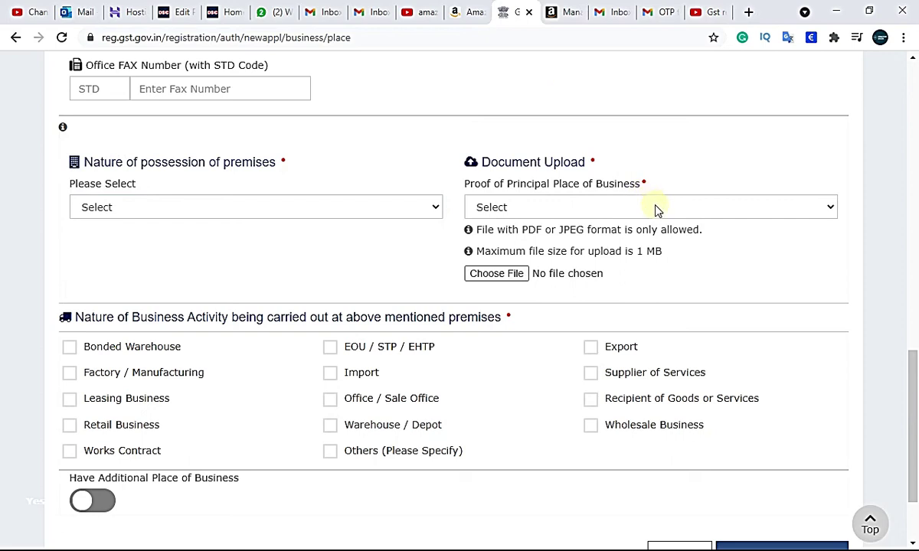
{"action": "left_click", "coordinate": [153, 212]}
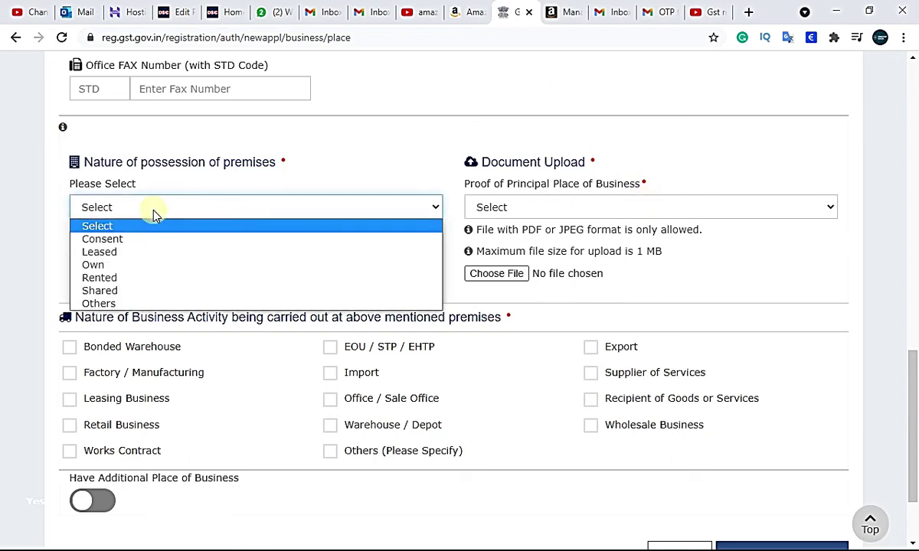
{"action": "key", "text": "Escape"}
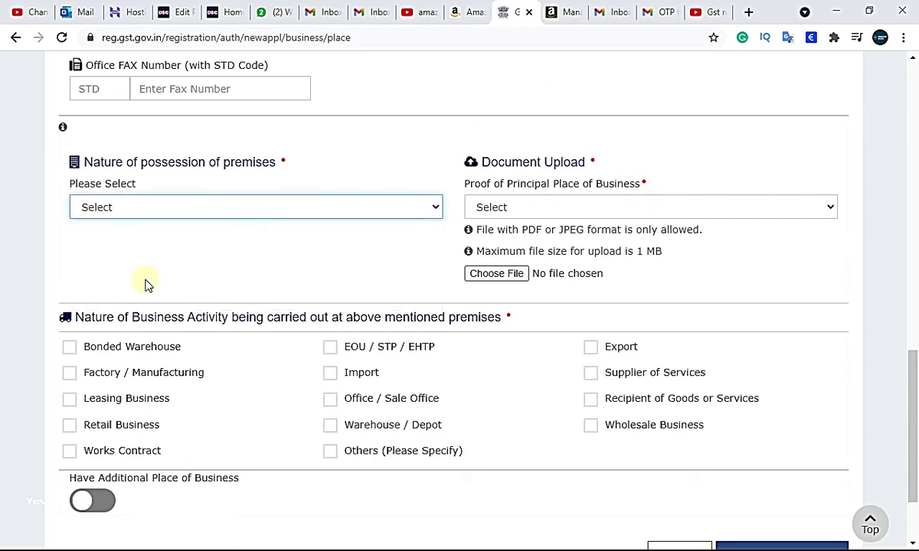
Set the nature of possession to Rented, after briefly choosing Own
{"action": "left_click", "coordinate": [621, 205]}
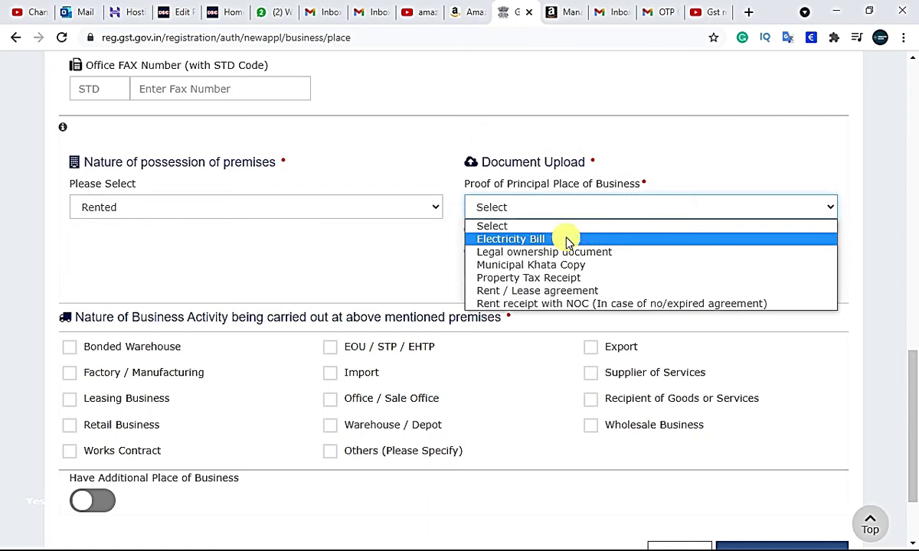
{"action": "left_click", "coordinate": [373, 208]}
{"action": "left_click", "coordinate": [219, 265]}
{"action": "left_click", "coordinate": [535, 208]}
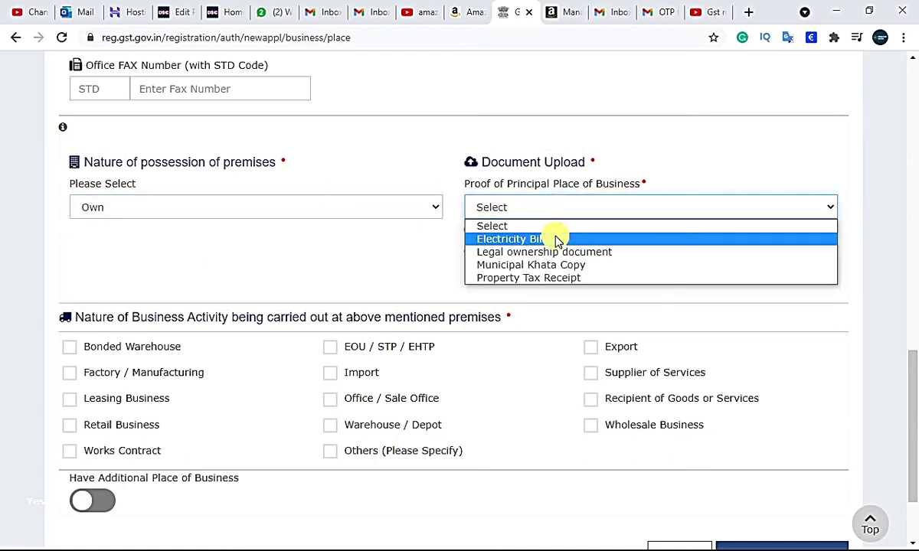
{"action": "left_click", "coordinate": [255, 207]}
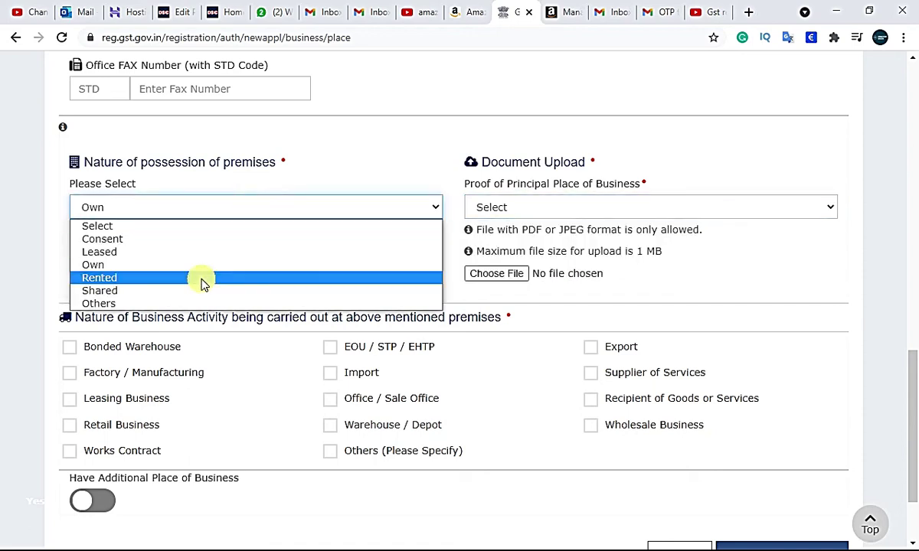
{"action": "left_click", "coordinate": [202, 280]}
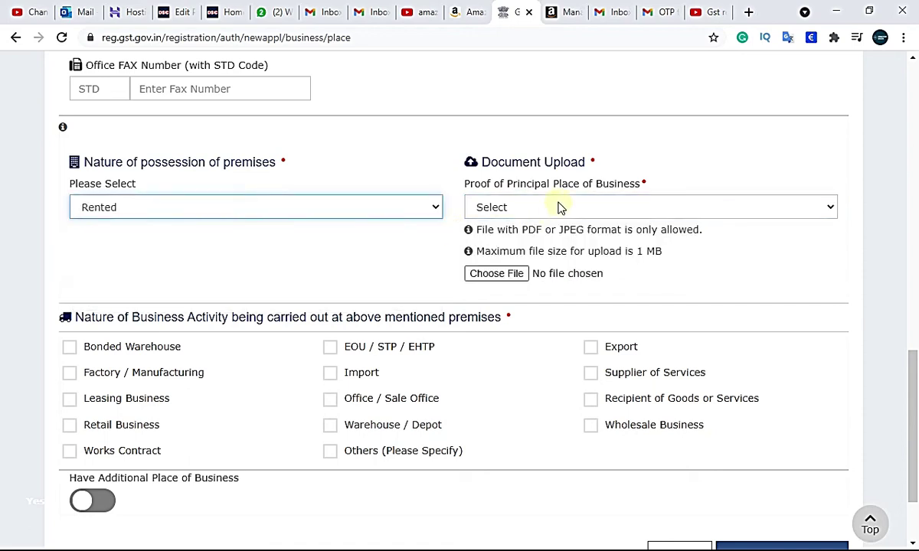
Choose Electricity Bill as the proof of business place document
{"action": "left_click", "coordinate": [527, 198]}
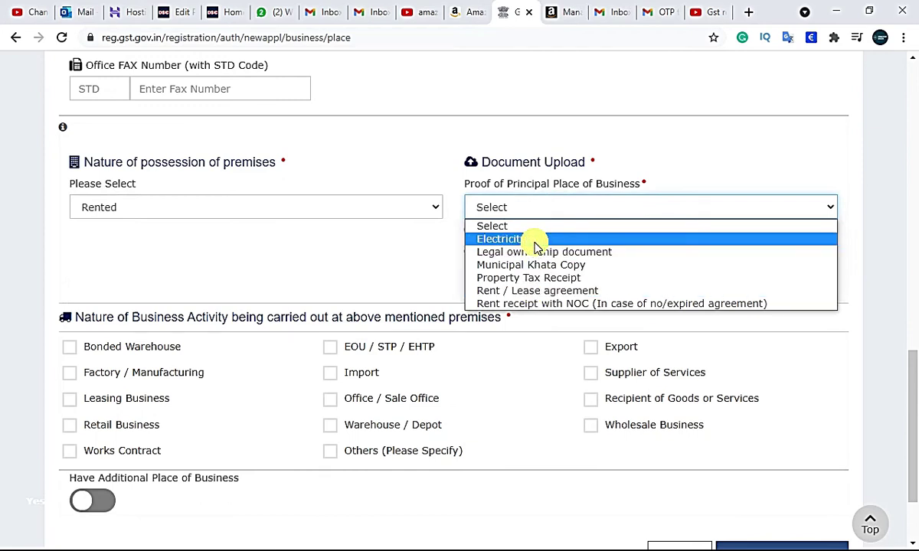
{"action": "left_click", "coordinate": [446, 260]}
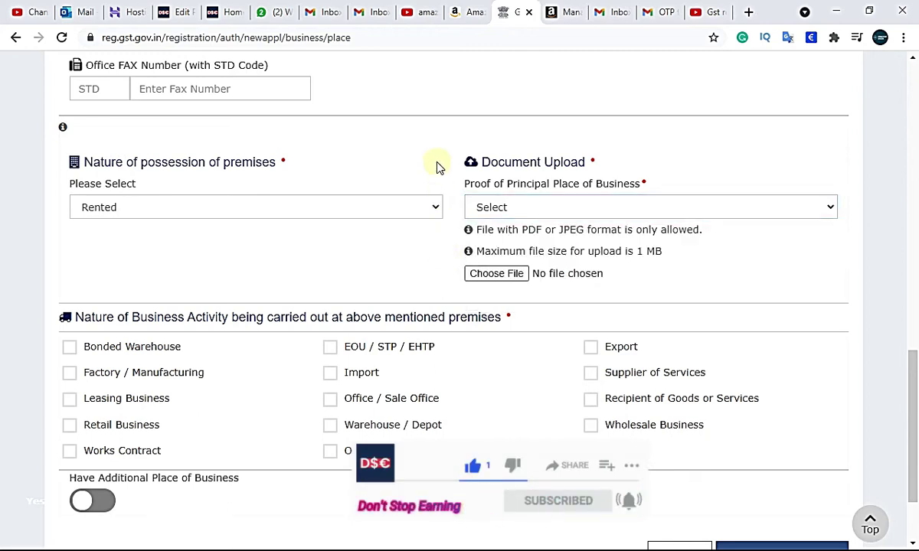
{"action": "left_click", "coordinate": [586, 214]}
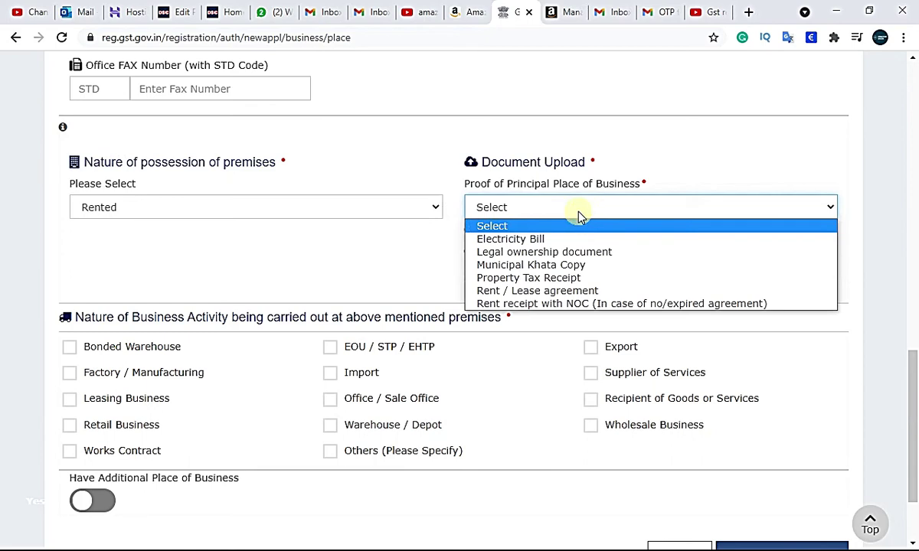
{"action": "left_click", "coordinate": [544, 240]}
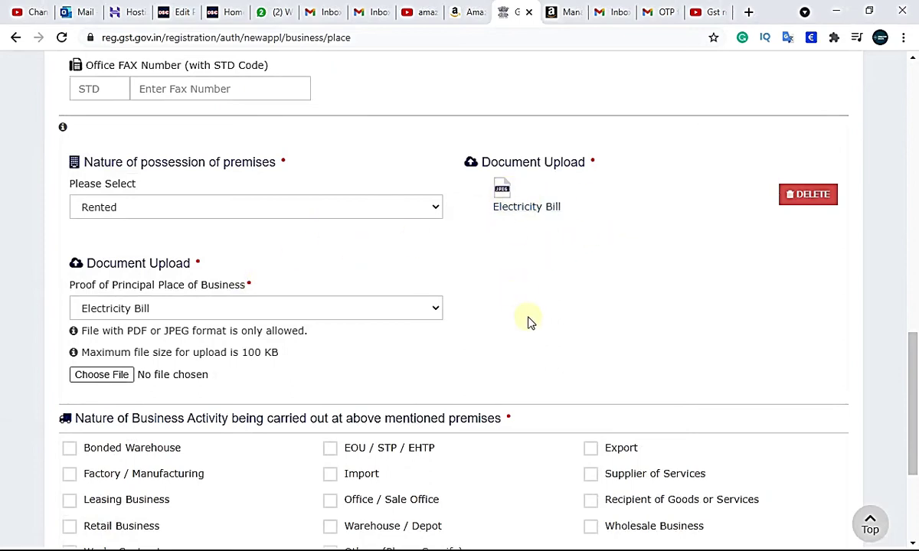
Keep Rented and change the proof document to Rent / Lease agreement
{"action": "left_click", "coordinate": [188, 212]}
{"action": "left_click", "coordinate": [190, 210]}
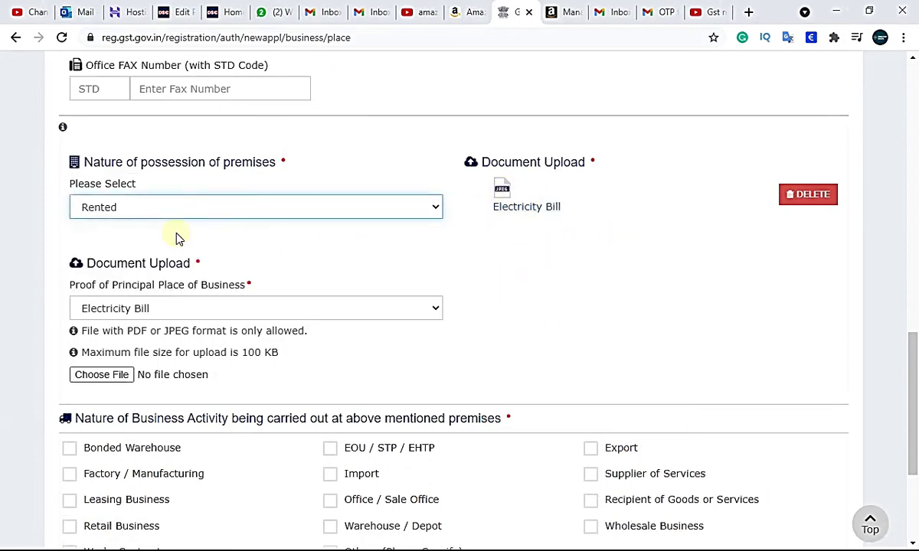
{"action": "left_click", "coordinate": [161, 309]}
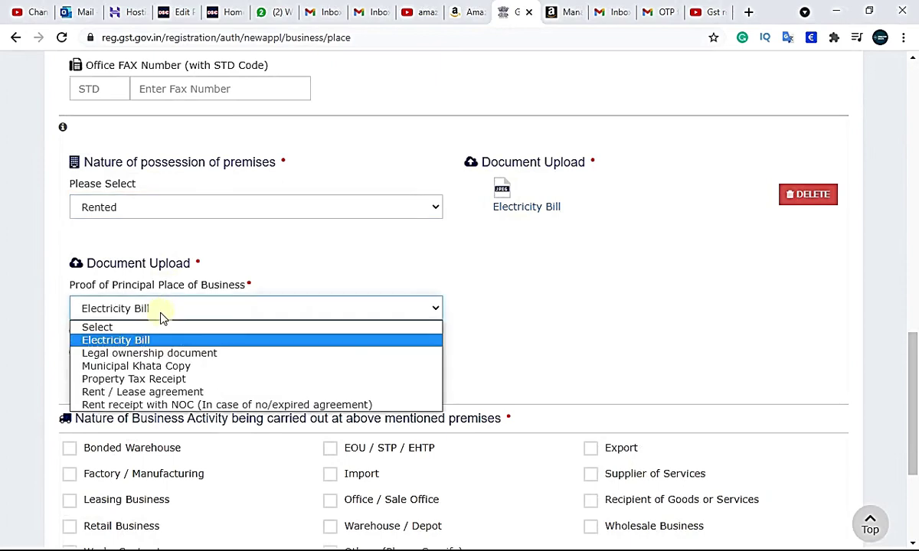
{"action": "left_click", "coordinate": [127, 391]}
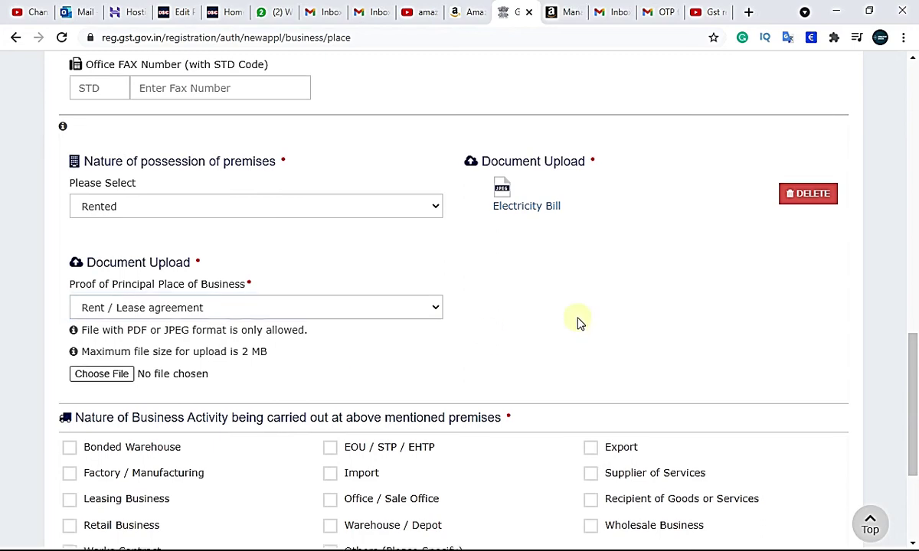
{"action": "scroll", "coordinate": [578, 324], "scroll_direction": "down", "scroll_amount": 2}
Tick Others (Please Specify) as the business activity, leaving Retail Business unticked
{"action": "scroll", "coordinate": [578, 355], "scroll_direction": "down", "scroll_amount": 1}
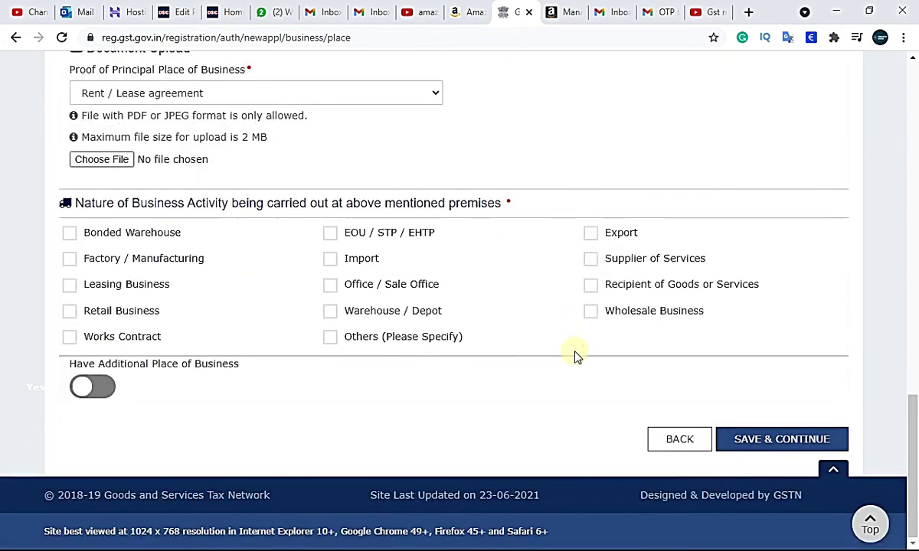
{"action": "left_click_drag", "start_coordinate": [95, 274], "coordinate": [596, 283]}
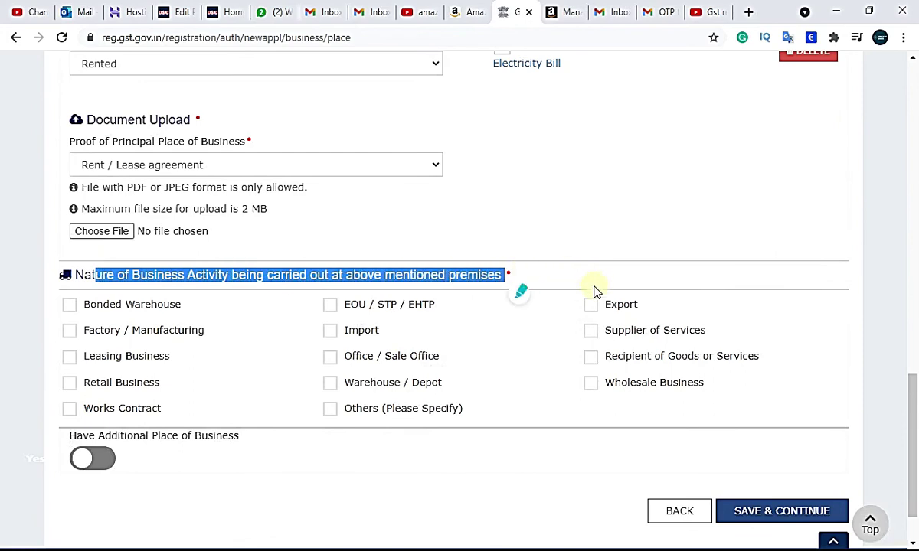
{"action": "left_click", "coordinate": [578, 471]}
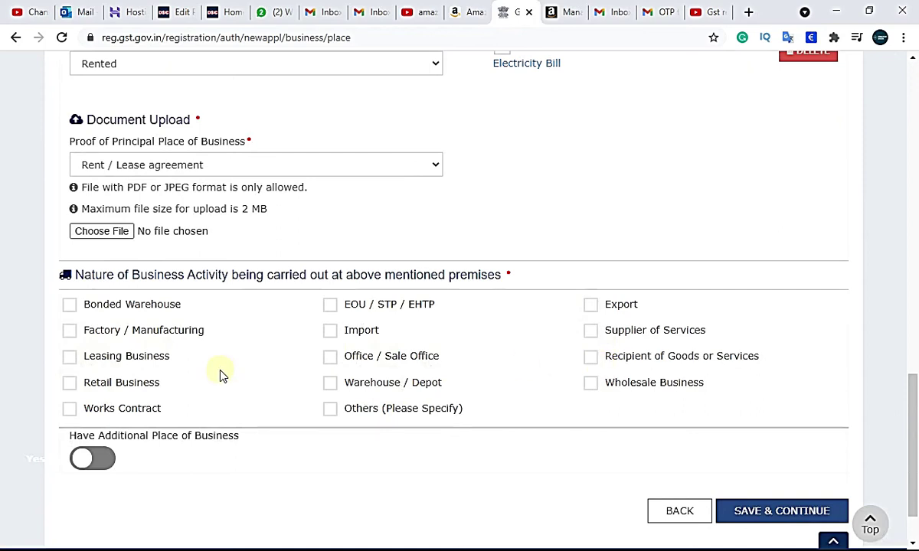
{"action": "left_click", "coordinate": [330, 410]}
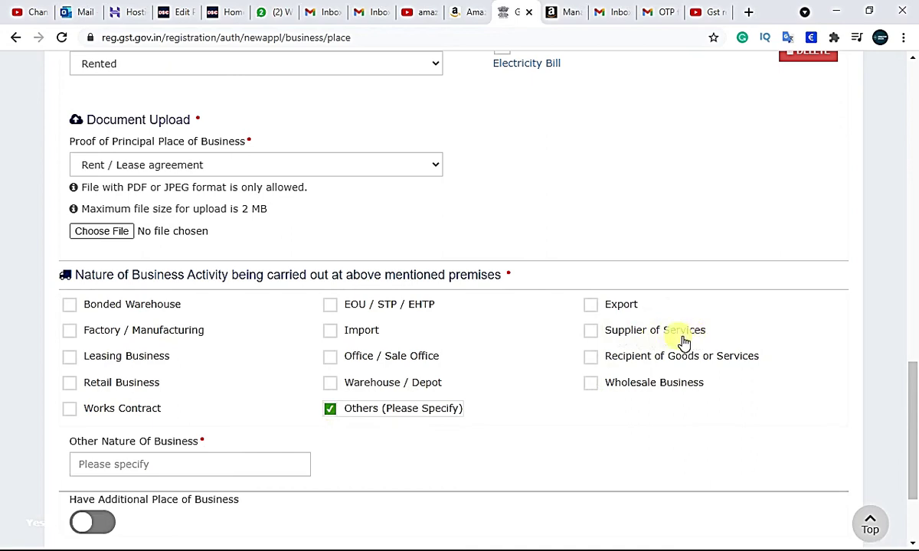
{"action": "left_click", "coordinate": [74, 389]}
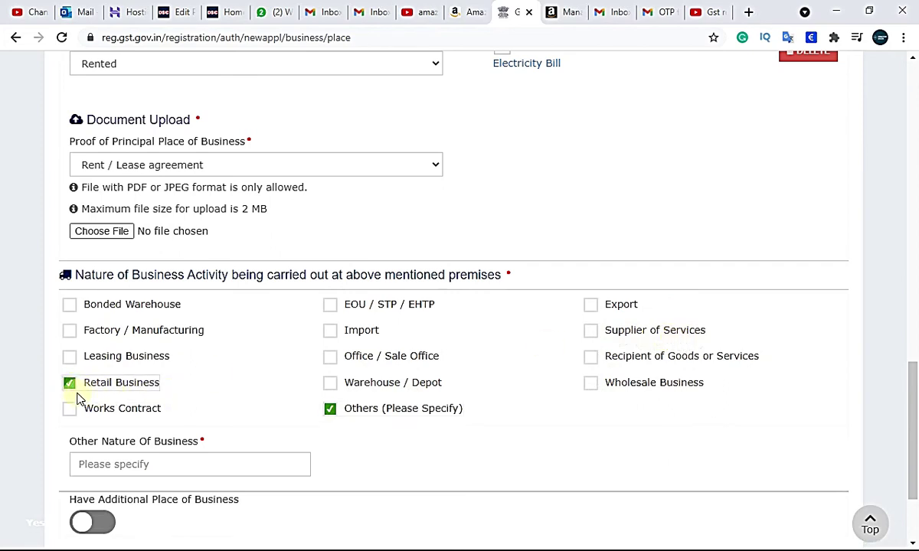
{"action": "left_click", "coordinate": [330, 409]}
{"action": "left_click", "coordinate": [71, 382]}
Enter Restaurant as the Other Nature of Business
{"action": "left_click", "coordinate": [157, 465]}
{"action": "left_click", "coordinate": [157, 465]}
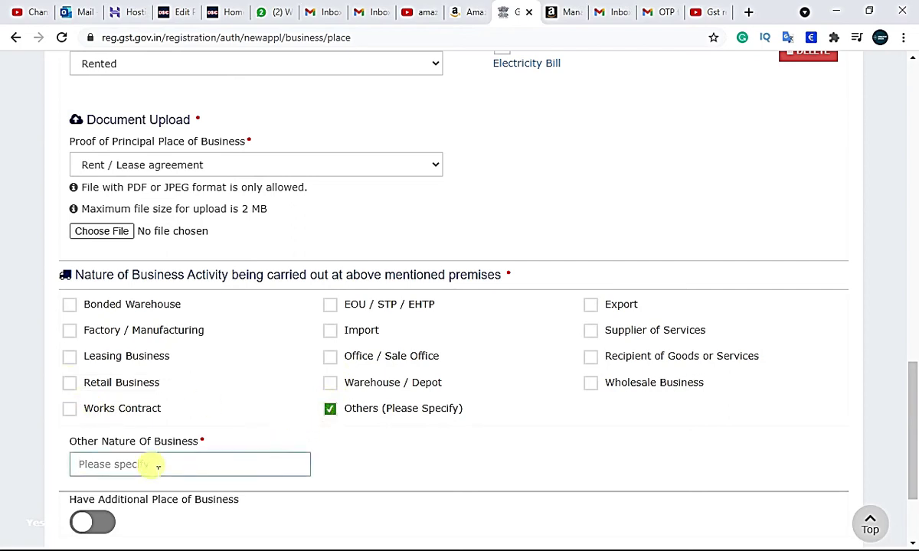
{"action": "type", "text": "Restaurant"}
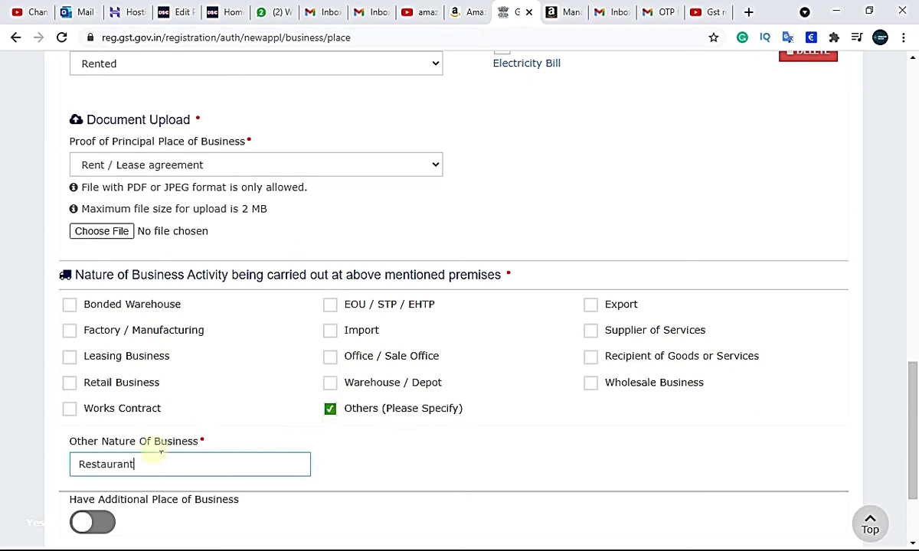
{"action": "left_click", "coordinate": [470, 473]}
{"action": "scroll", "coordinate": [475, 459], "scroll_direction": "down", "scroll_amount": 3}
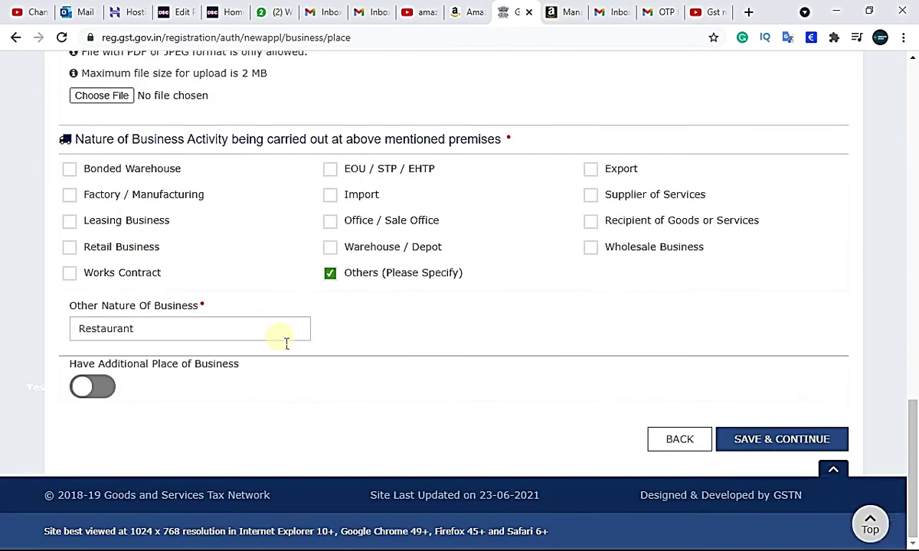
{"action": "left_click_drag", "start_coordinate": [70, 364], "coordinate": [359, 391]}
{"action": "left_click", "coordinate": [389, 403]}
Save the principal place of business and skip Additional Places to reach Goods and Services
{"action": "left_click", "coordinate": [804, 443]}
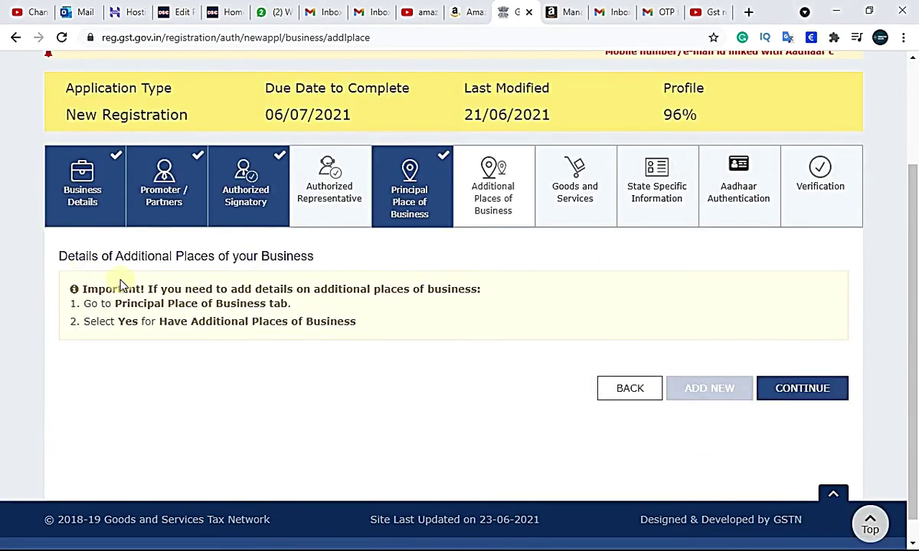
{"action": "left_click_drag", "start_coordinate": [59, 256], "coordinate": [258, 257]}
{"action": "left_click", "coordinate": [381, 396]}
{"action": "left_click", "coordinate": [816, 394]}
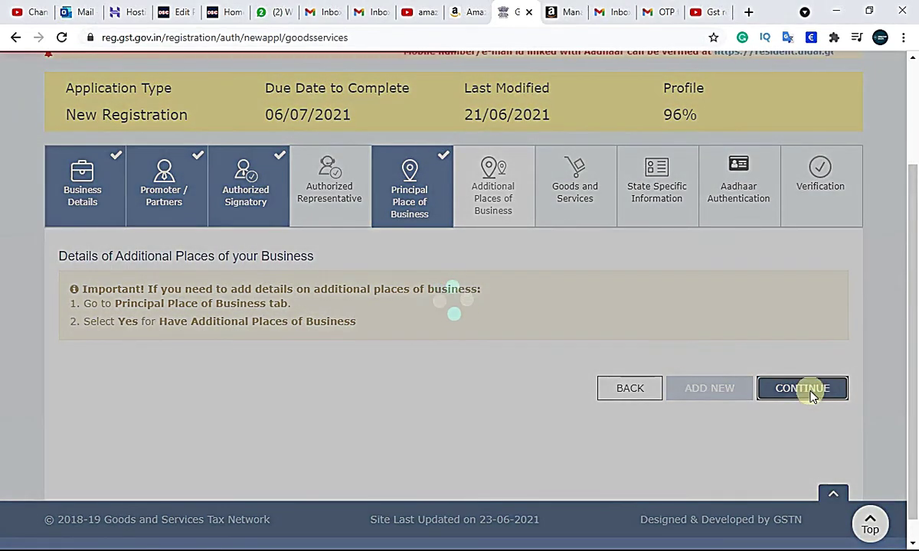
{"action": "scroll", "coordinate": [609, 352], "scroll_direction": "down", "scroll_amount": 2}
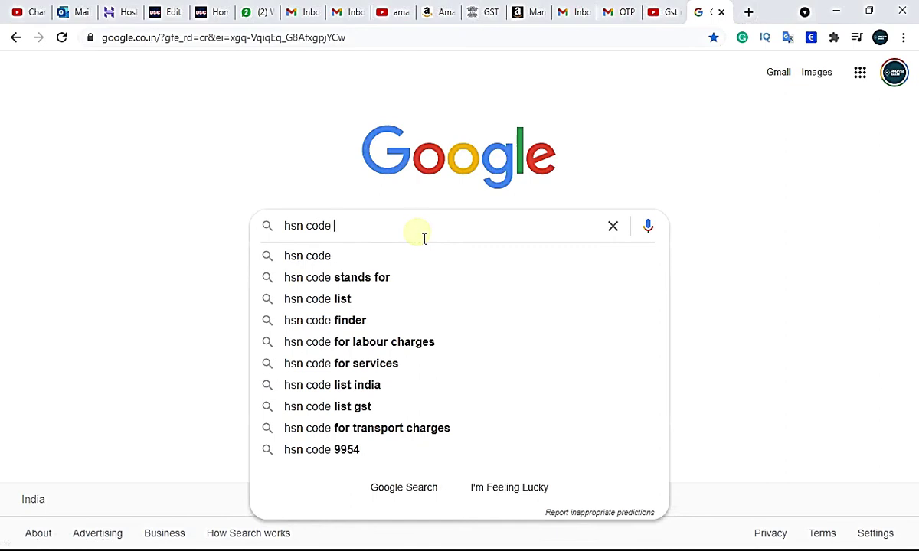
Search Google for 'hsn code for fish' and open the IndiaFilings result in a new tab
{"action": "type", "text": "for"}
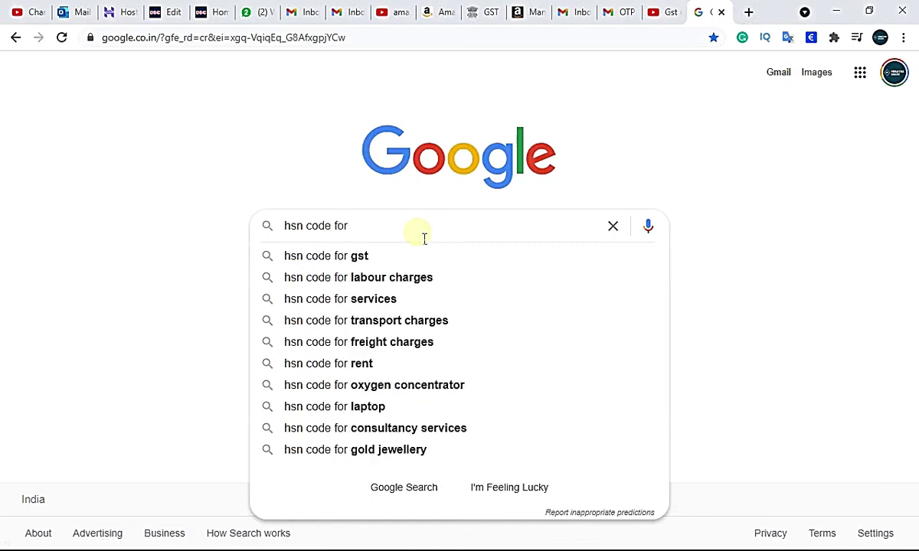
{"action": "type", "text": " fish"}
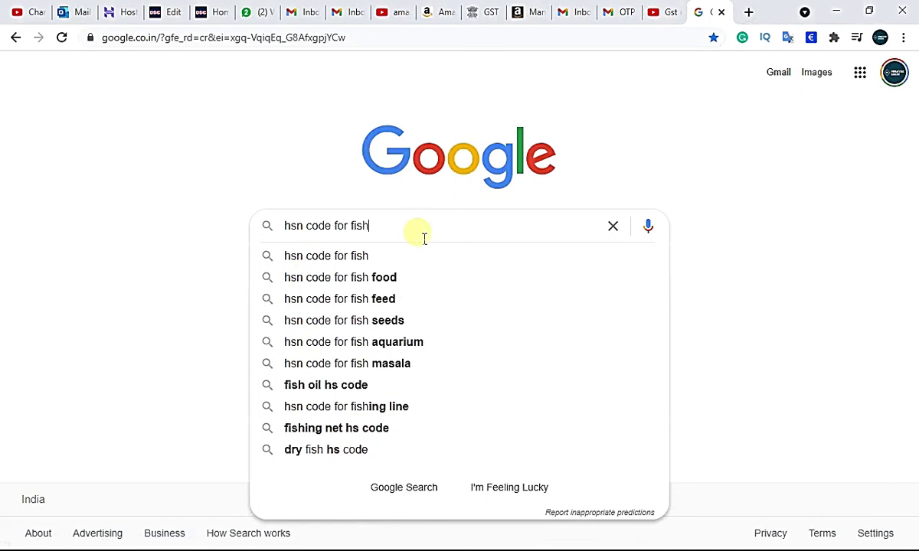
{"action": "key", "text": "Return"}
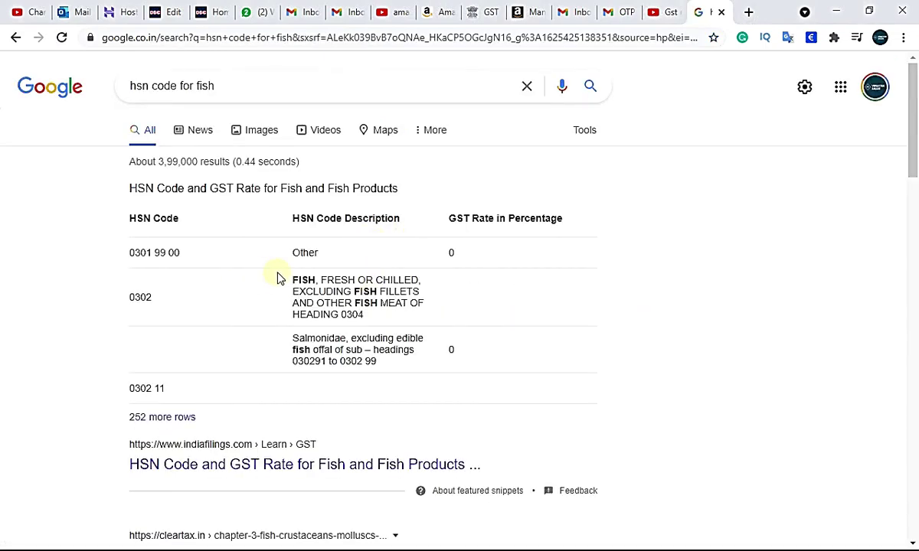
{"action": "left_click_drag", "start_coordinate": [131, 303], "coordinate": [151, 299]}
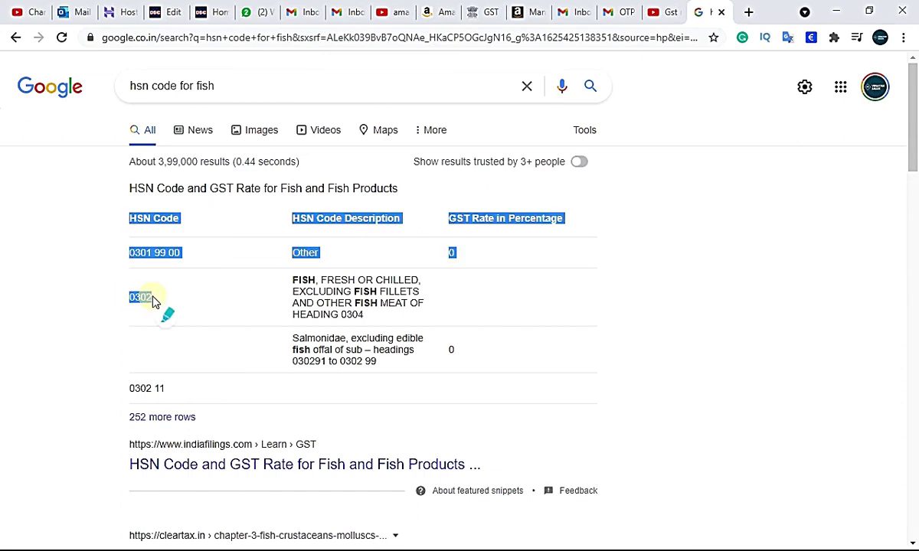
{"action": "left_click_drag", "start_coordinate": [320, 281], "coordinate": [417, 285]}
{"action": "left_click", "coordinate": [341, 304]}
{"action": "scroll", "coordinate": [339, 300], "scroll_direction": "down", "scroll_amount": 2}
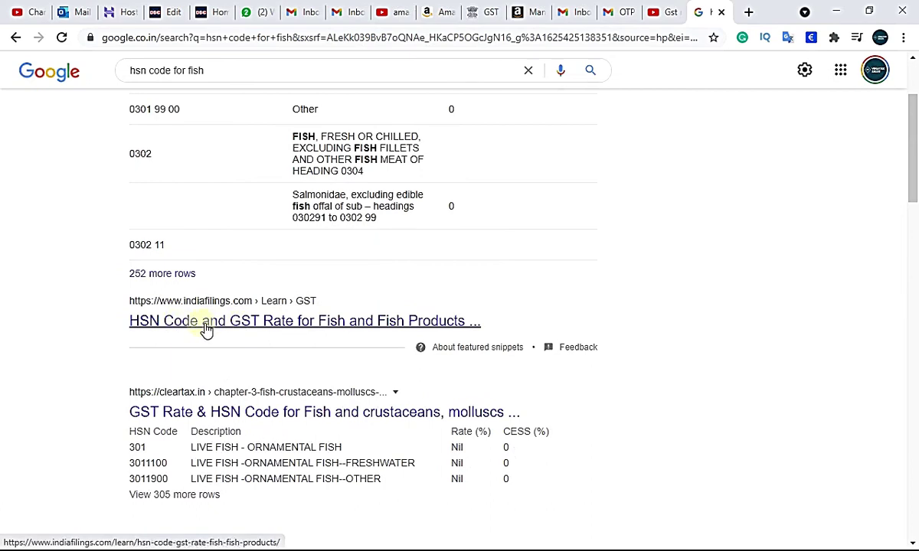
{"action": "middle_click", "coordinate": [293, 324]}
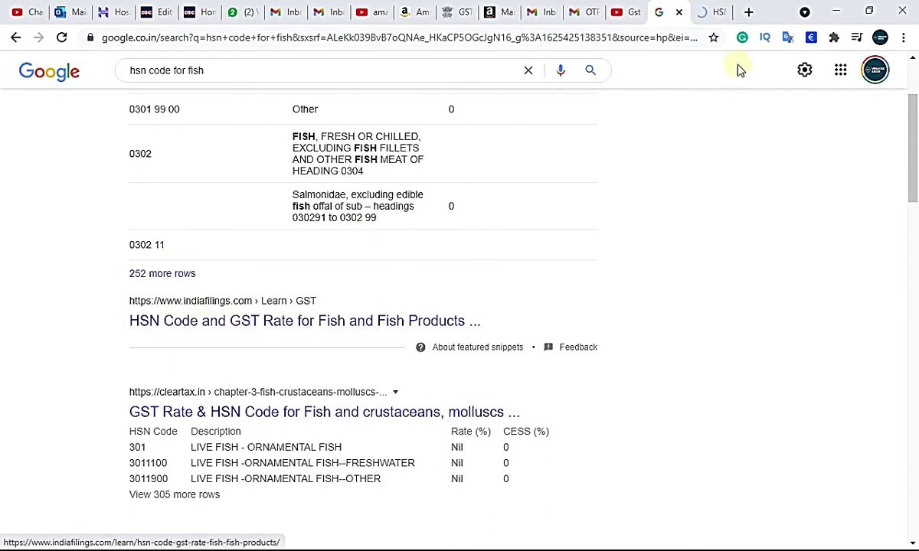
Select and copy code 0302 31 from the IndiaFilings fish HSN table, then return to GST
{"action": "left_click", "coordinate": [710, 8]}
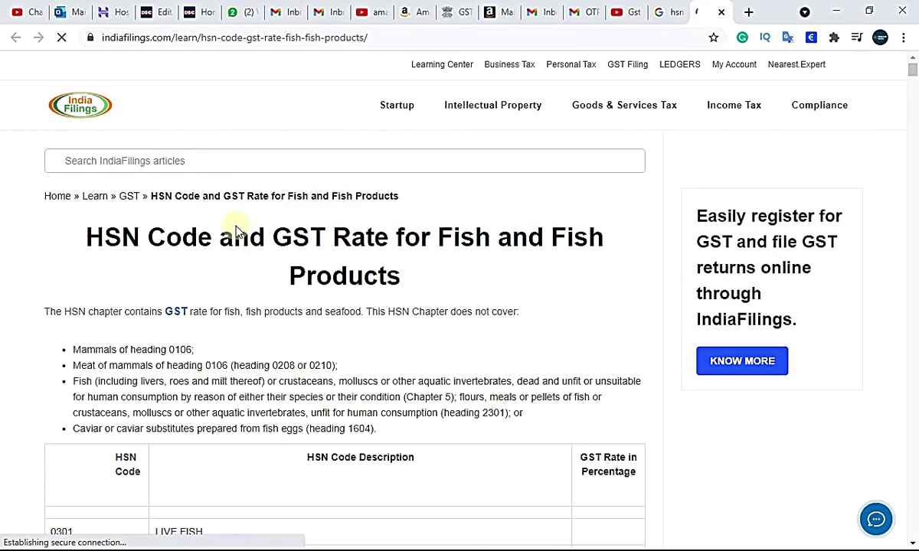
{"action": "scroll", "coordinate": [418, 323], "scroll_direction": "down", "scroll_amount": 7}
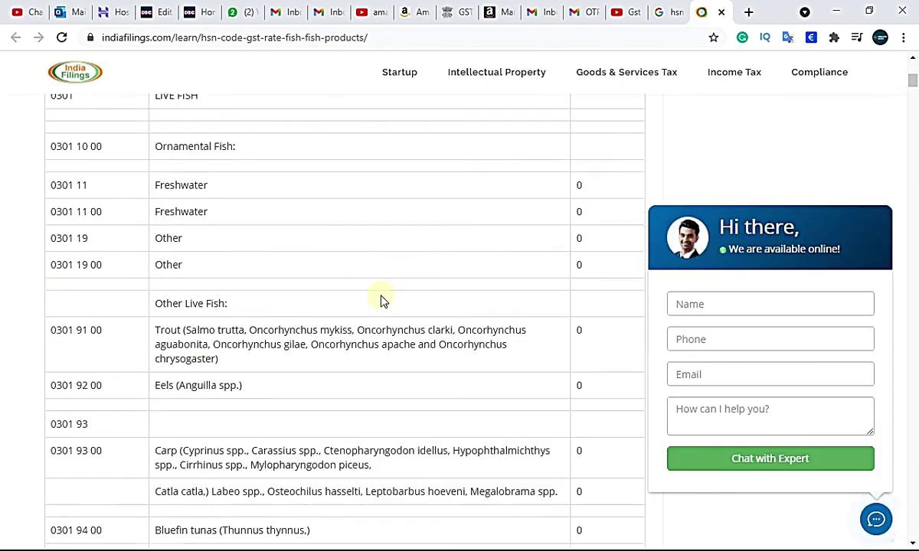
{"action": "scroll", "coordinate": [247, 295], "scroll_direction": "down", "scroll_amount": 5}
{"action": "scroll", "coordinate": [247, 294], "scroll_direction": "down", "scroll_amount": 18}
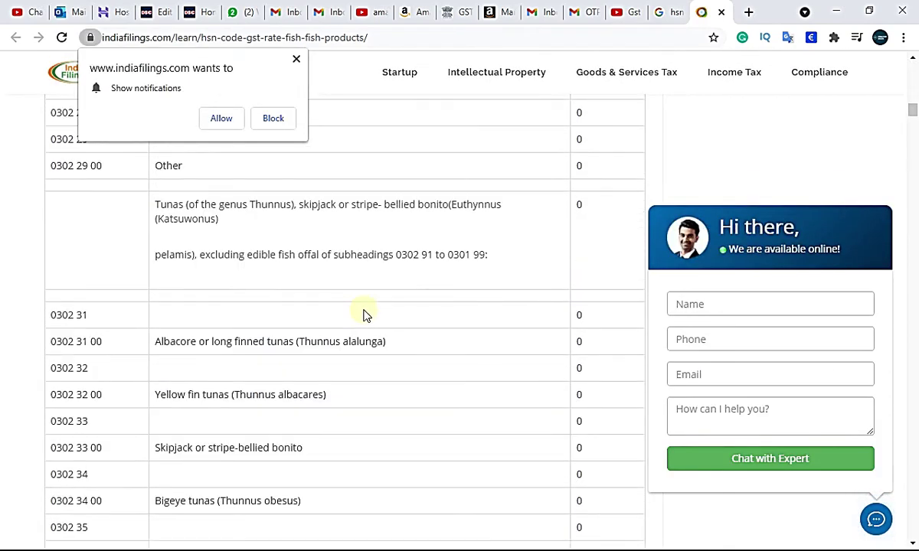
{"action": "scroll", "coordinate": [278, 336], "scroll_direction": "up", "scroll_amount": 1}
{"action": "left_click_drag", "start_coordinate": [57, 294], "coordinate": [90, 295]}
{"action": "left_click", "coordinate": [302, 291]}
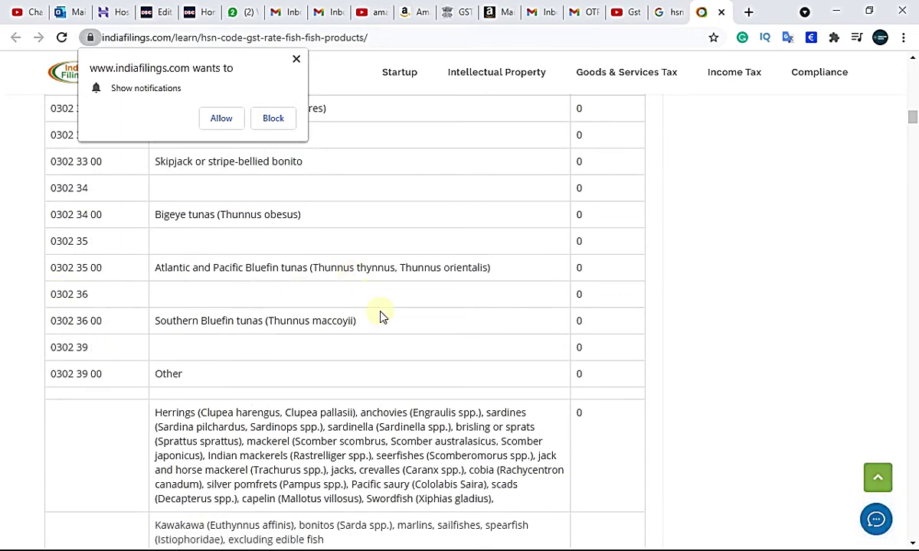
{"action": "scroll", "coordinate": [379, 313], "scroll_direction": "up", "scroll_amount": 5}
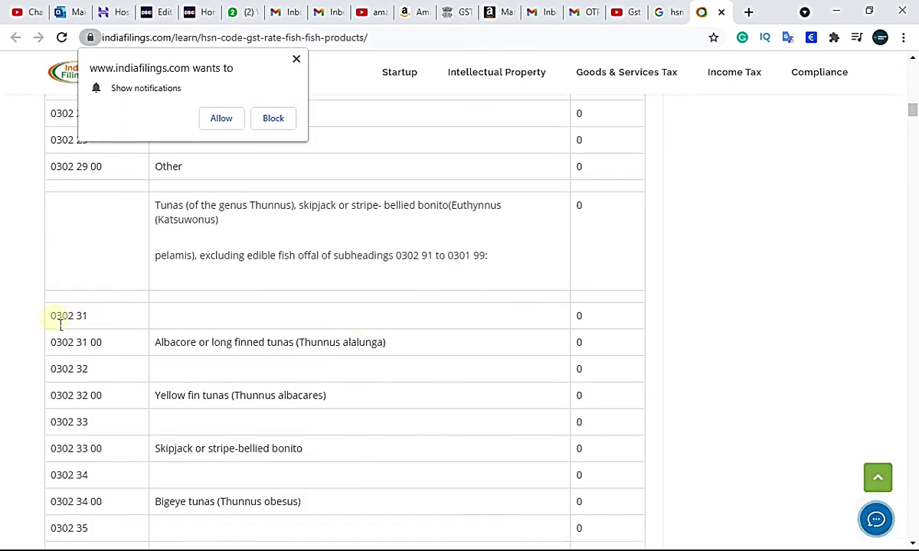
{"action": "left_click_drag", "start_coordinate": [52, 316], "coordinate": [100, 318]}
{"action": "key", "text": "ctrl+c"}
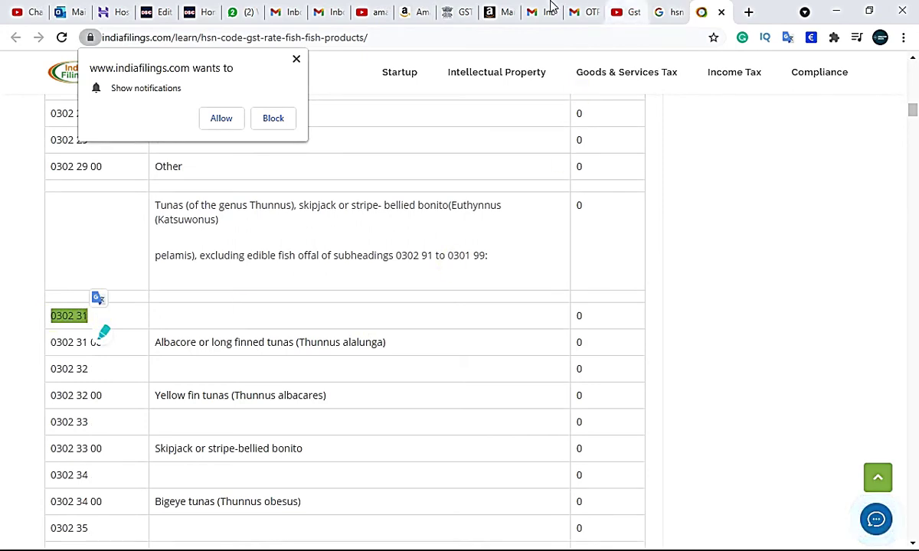
{"action": "left_click", "coordinate": [461, 9]}
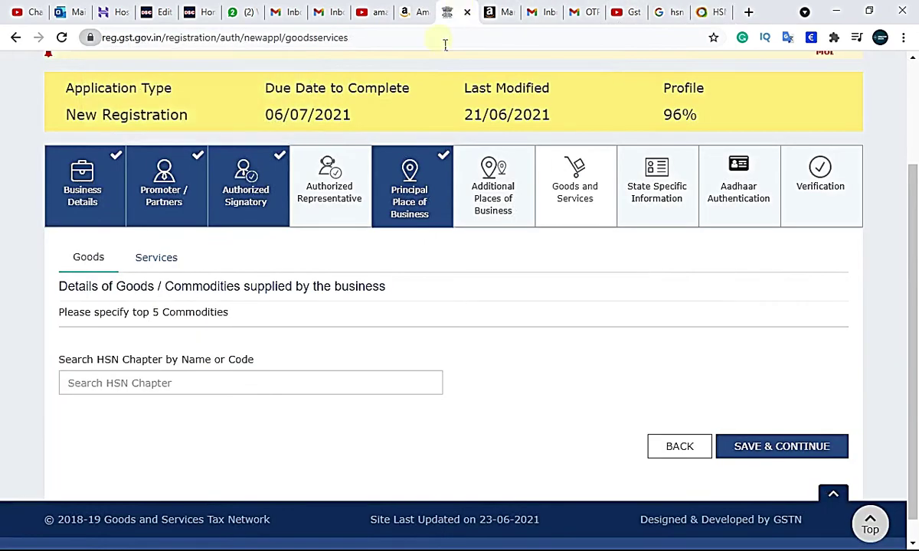
Search HSN chapter 030, add fish codes 0301 and 0302 to Goods, and save
{"action": "left_click", "coordinate": [204, 385]}
{"action": "key", "text": "ctrl+v"}
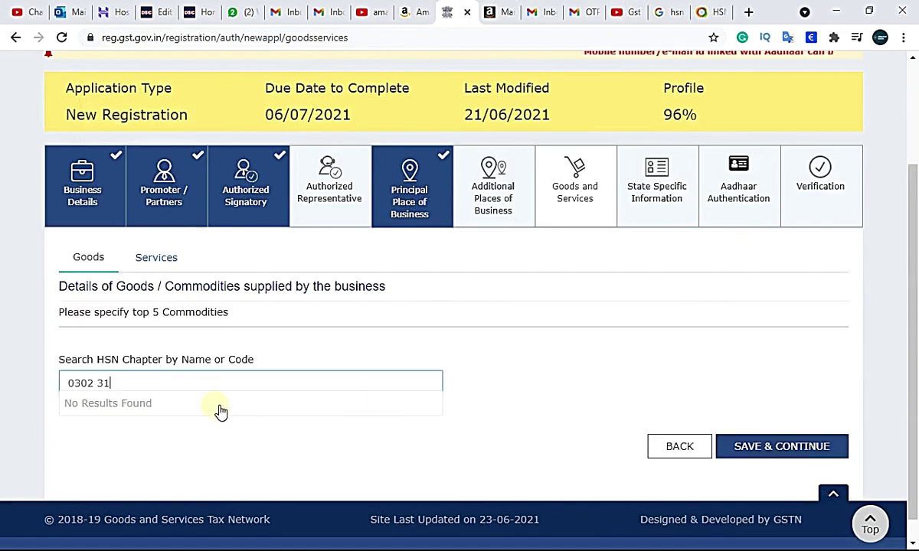
{"action": "key", "text": "BackSpace"}
{"action": "key", "text": "BackSpace"}
{"action": "key", "text": "BackSpace"}
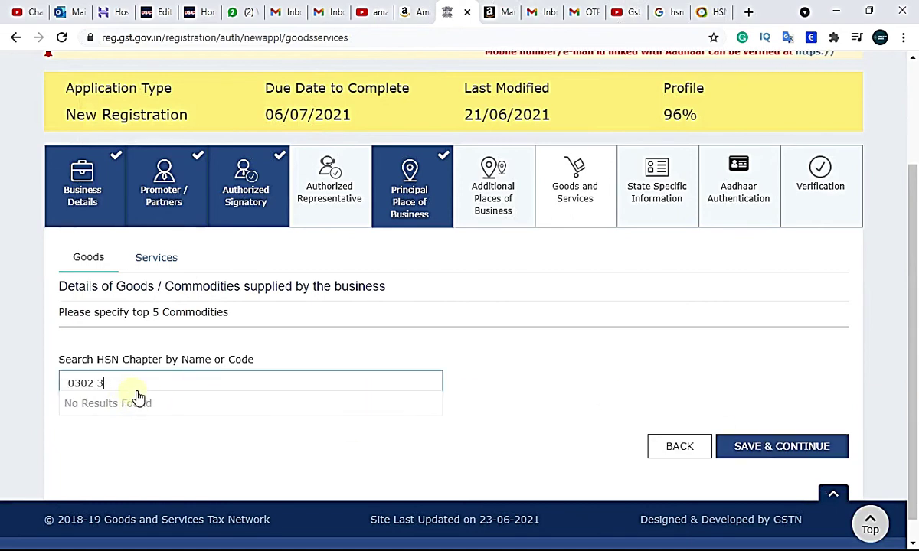
{"action": "key", "text": "BackSpace"}
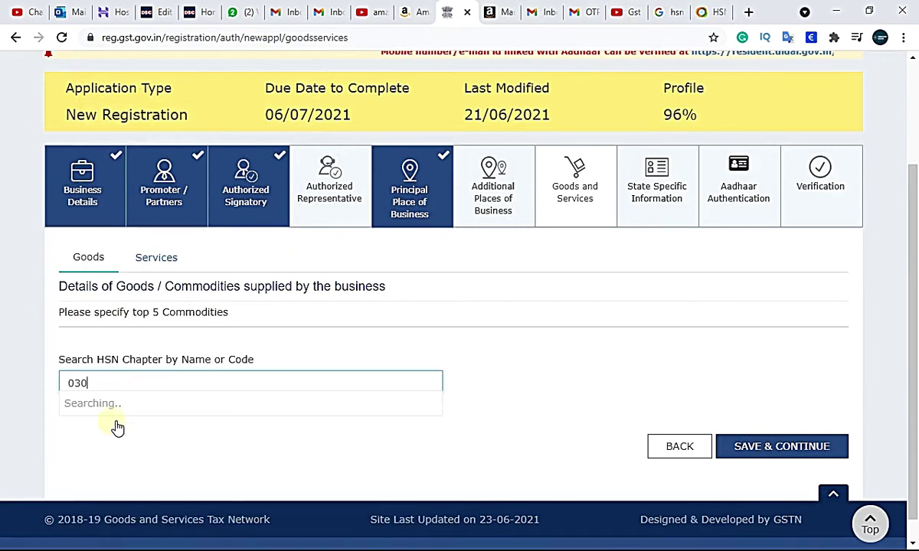
{"action": "left_click", "coordinate": [108, 400]}
{"action": "left_click", "coordinate": [781, 443]}
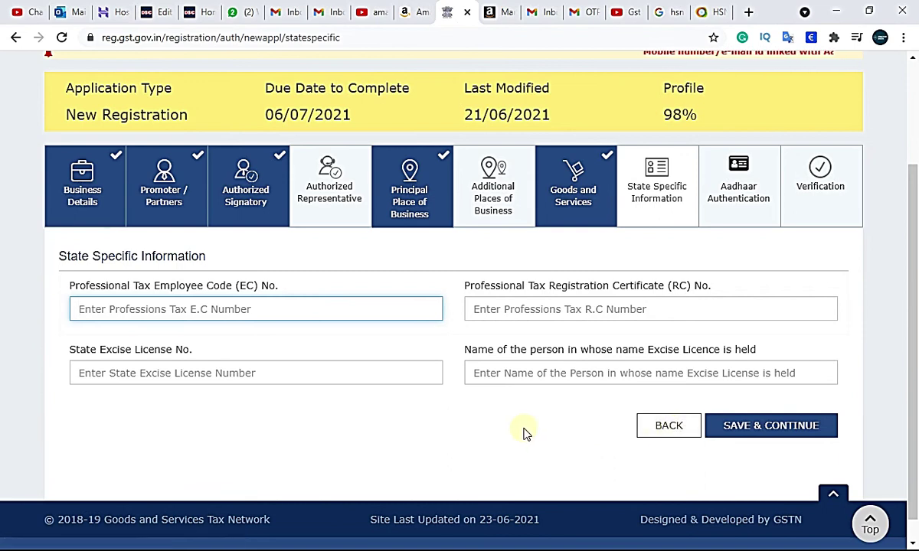
{"action": "left_click", "coordinate": [674, 431]}
{"action": "scroll", "coordinate": [318, 377], "scroll_direction": "down", "scroll_amount": 4}
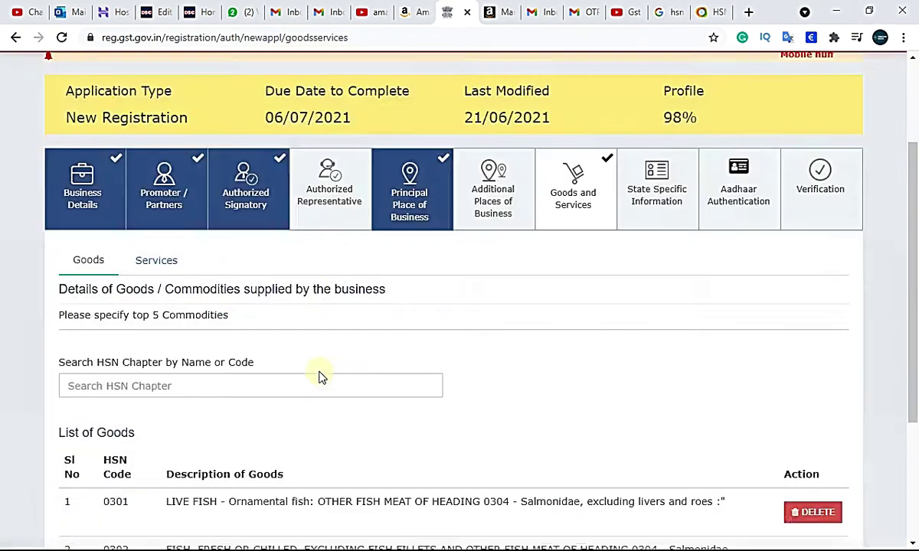
{"action": "scroll", "coordinate": [441, 374], "scroll_direction": "up", "scroll_amount": 1}
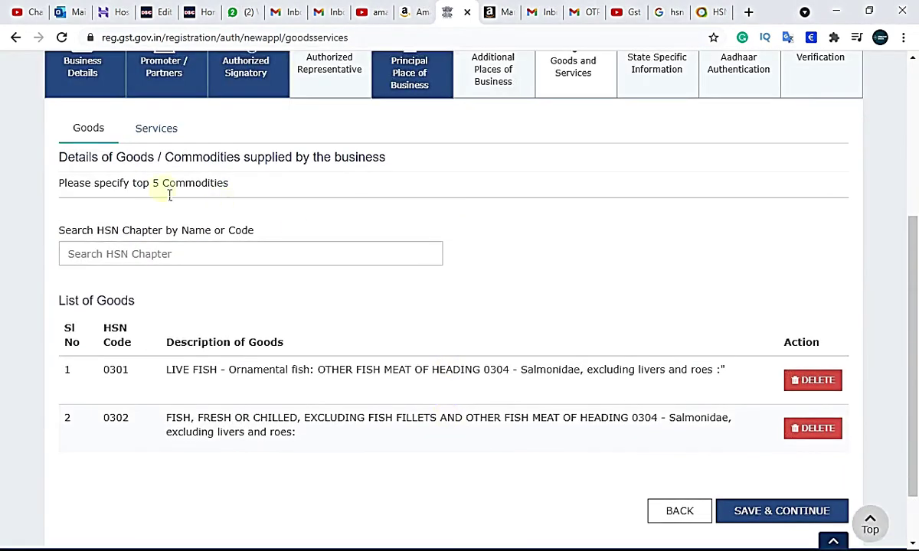